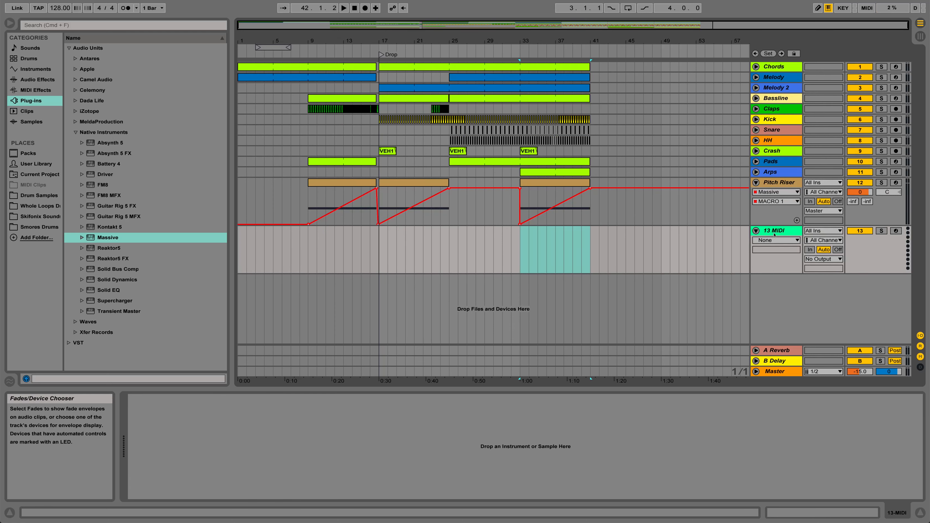
Rename the 13 MIDI track as White Noise and load the Massive instrument onto it.
key(super+r)
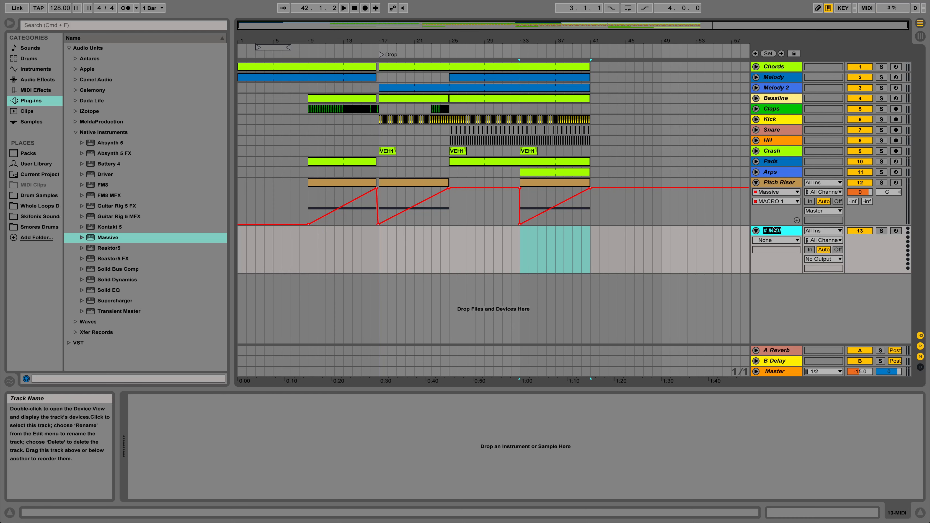
text(White Noise)
key(Return)
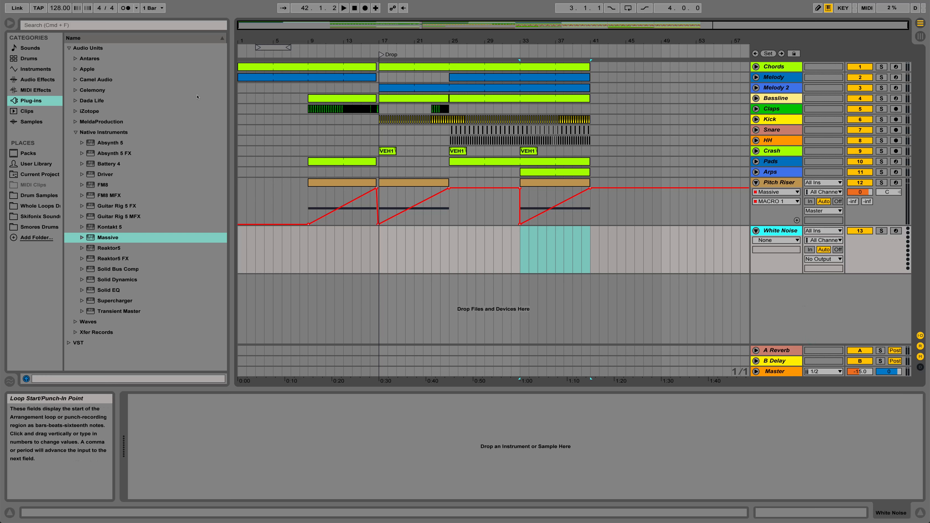
drag(103, 240, 333, 248)
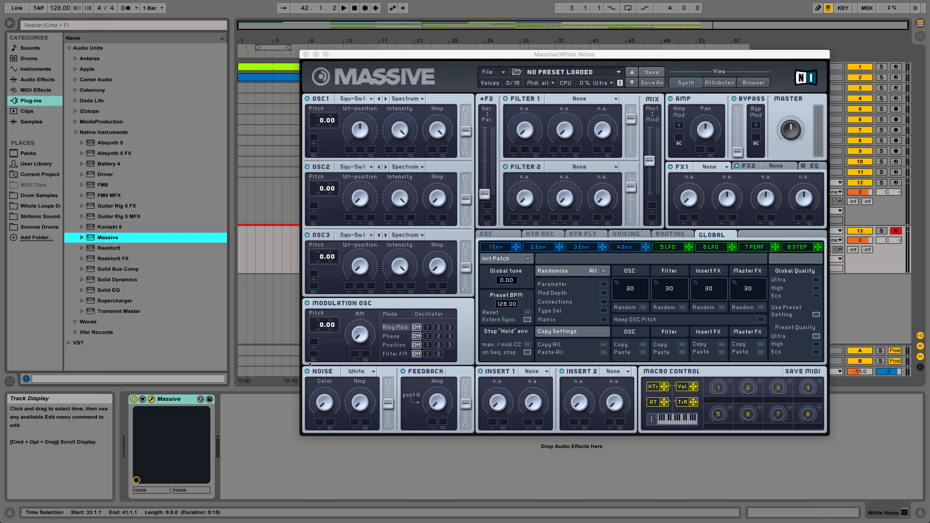
Switch off oscillators 1, 2 and 3 in Massive and adjust the noise Color while auditioning the sound.
click(306, 99)
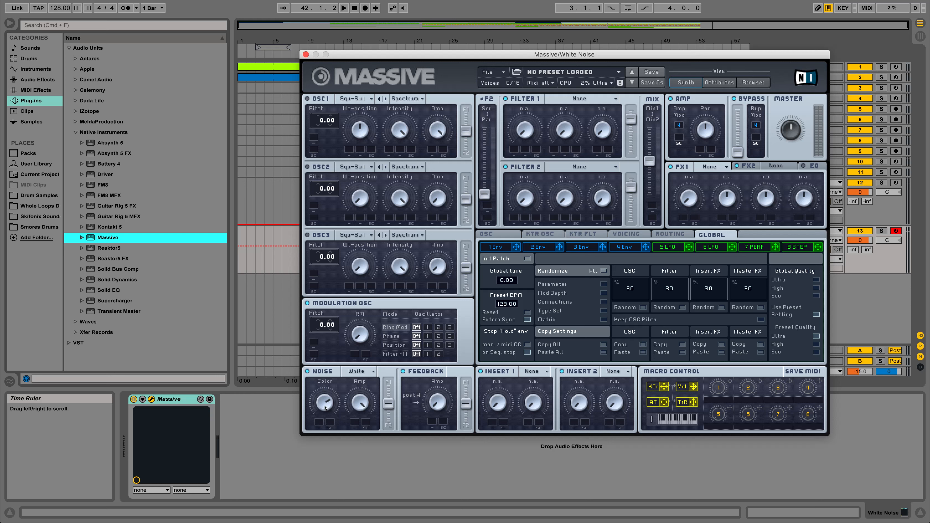
key(a)
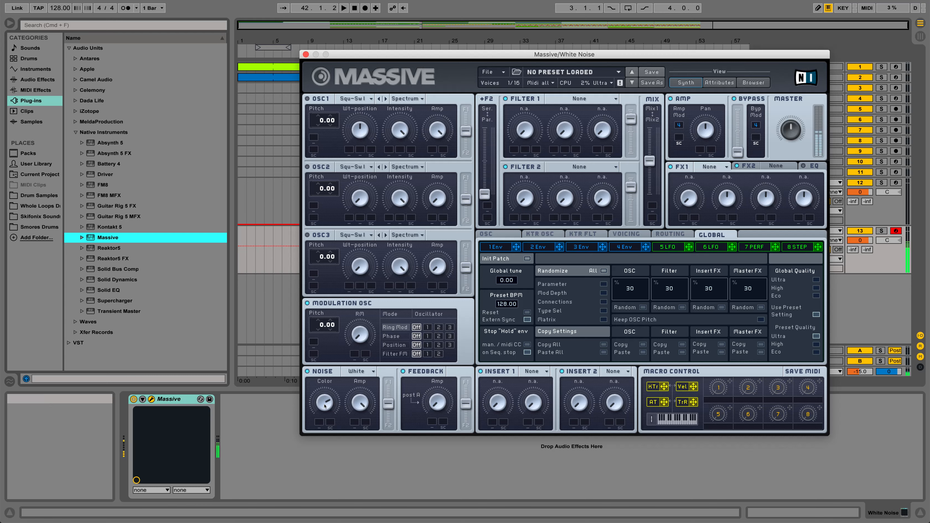
mouse_move(324, 406)
mouse_down()
mouse_move(318, 371)
mouse_move(321, 415)
mouse_up()
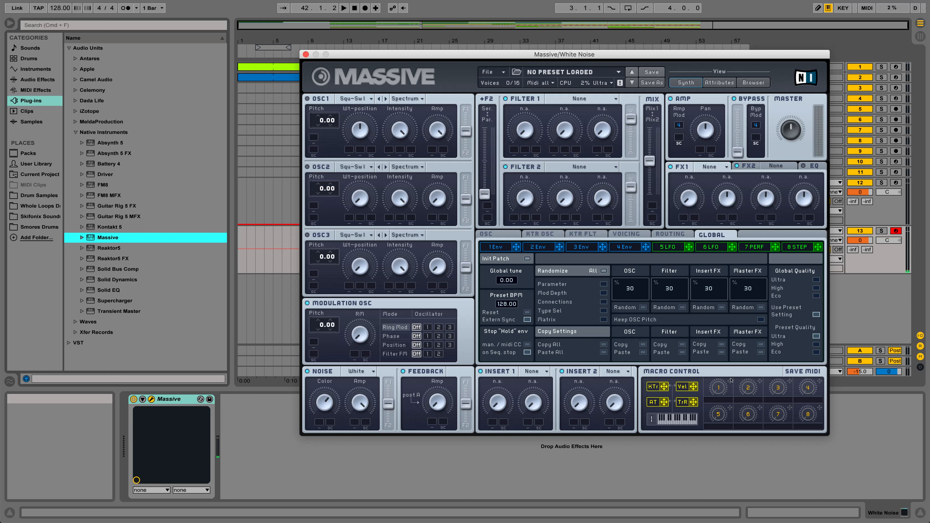
Assign macro 1 to the noise Color with an upward modulation range, and route the noise fully to Filter 1.
drag(731, 379, 318, 423)
drag(318, 422, 317, 407)
drag(384, 405, 387, 383)
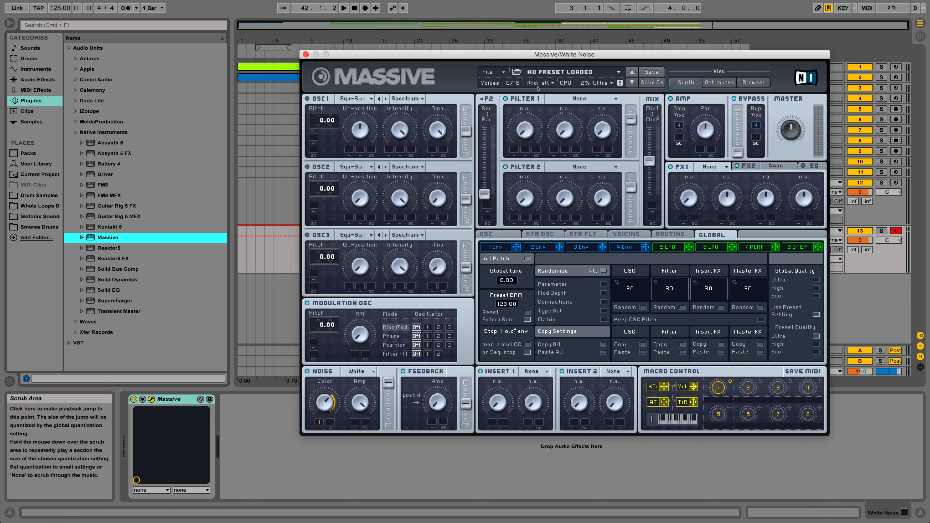
Set Filter 1 to Lowpass 4 and assign macro 1 to its Cutoff and Resonance with modulation ranges.
click(556, 99)
click(566, 112)
mouse_move(730, 381)
mouse_down()
mouse_move(517, 157)
mouse_move(505, 83)
mouse_up()
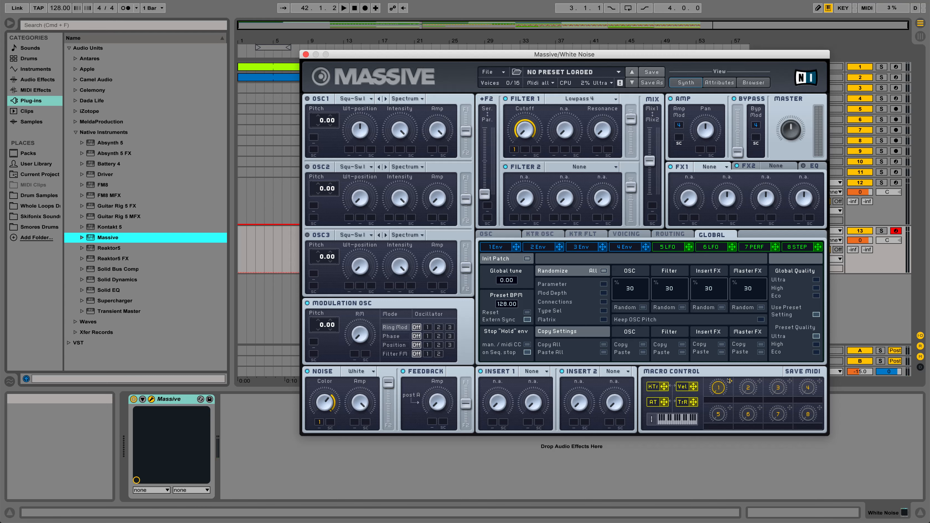
drag(729, 381, 595, 150)
drag(713, 387, 717, 319)
drag(602, 151, 599, 148)
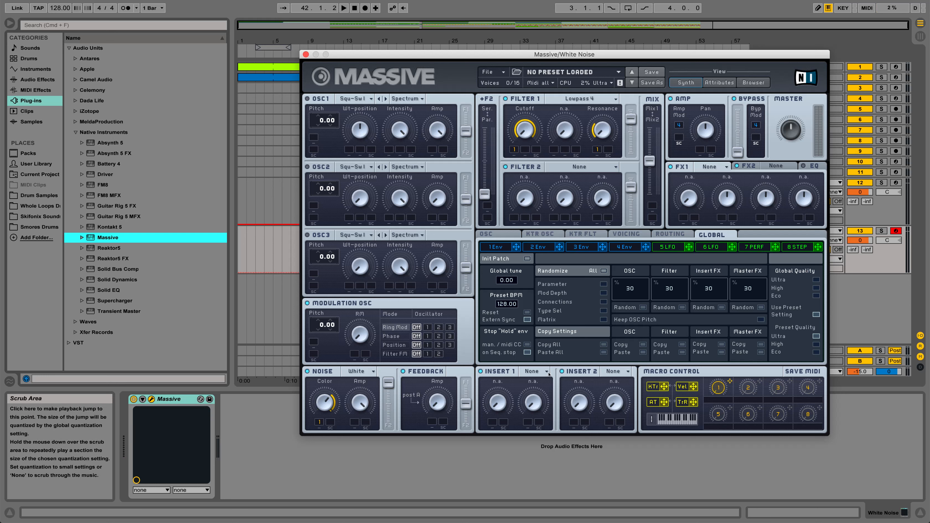
Set Insert 1 to Hardclipper and FX1 to Dimension Expander.
click(540, 372)
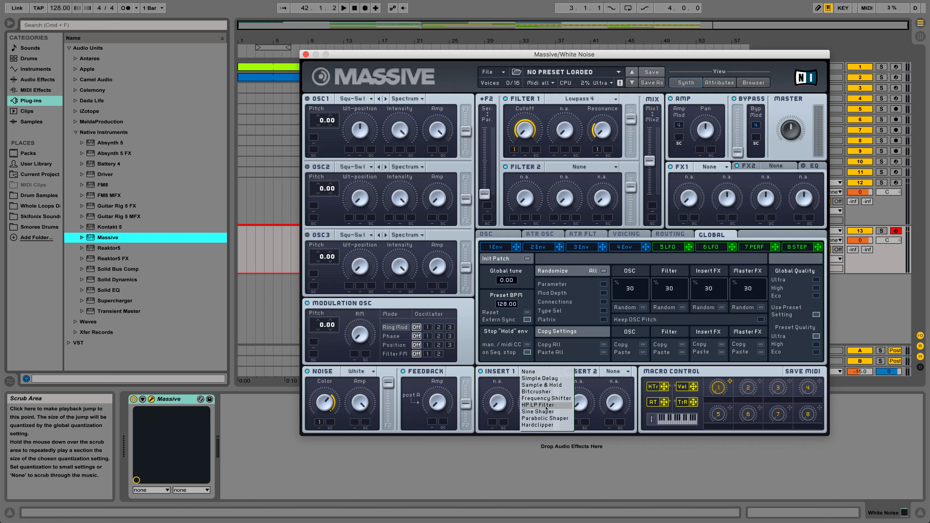
click(538, 425)
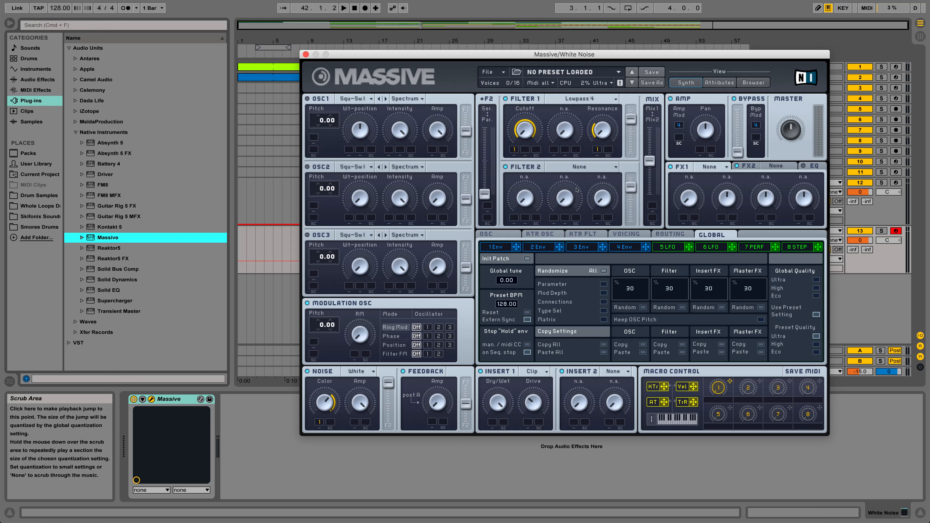
click(713, 166)
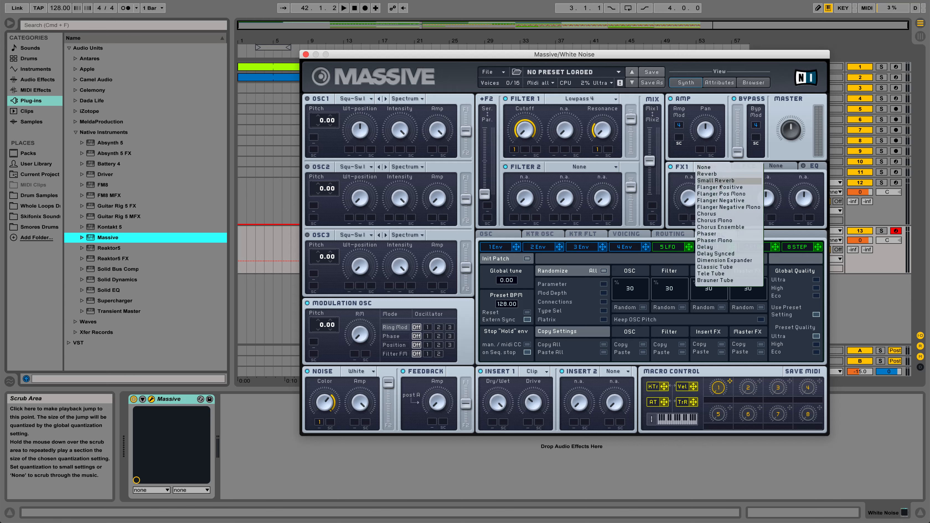
click(718, 260)
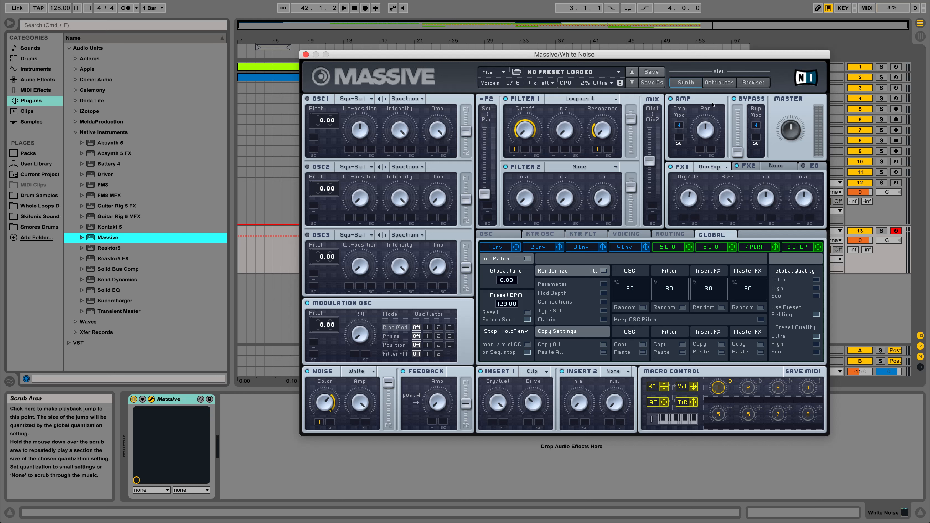
Set FX2 to Reverb and enable the EQ with the low shelf cut and the high shelf boosted.
click(768, 166)
click(770, 166)
click(779, 185)
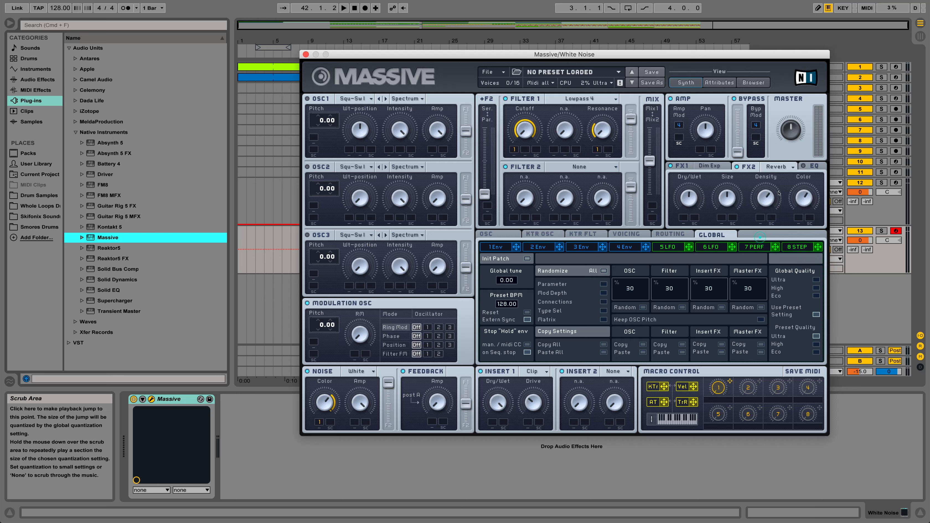
click(811, 167)
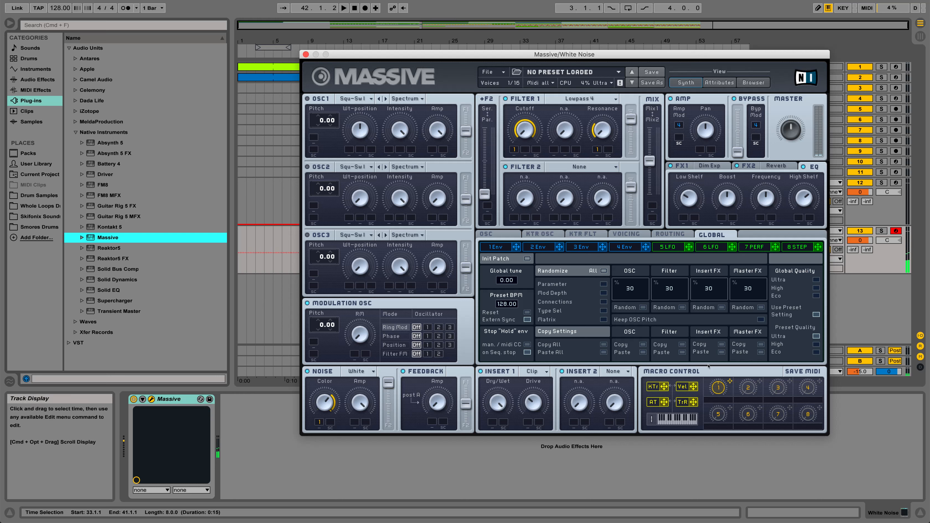
Fine-tune the Filter 1 Resonance modulation and the master volume while auditioning test notes.
click(598, 149)
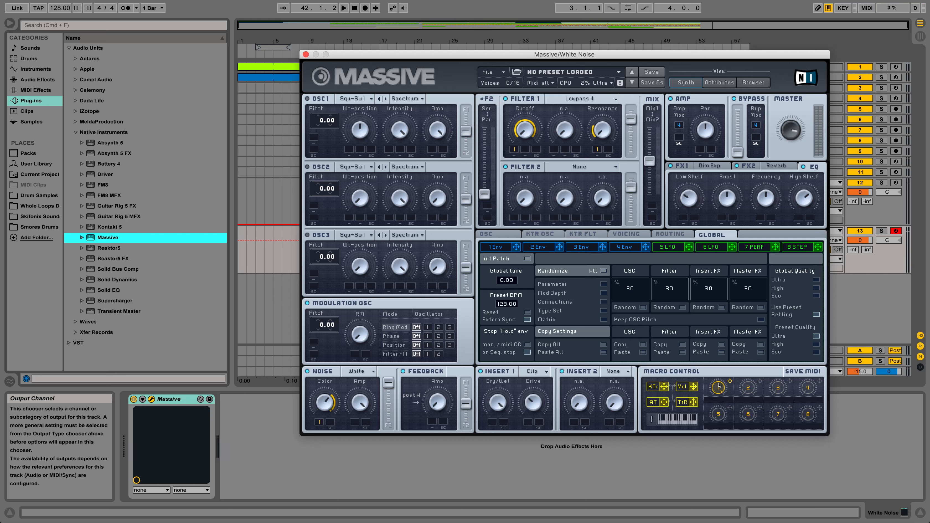
key(a)
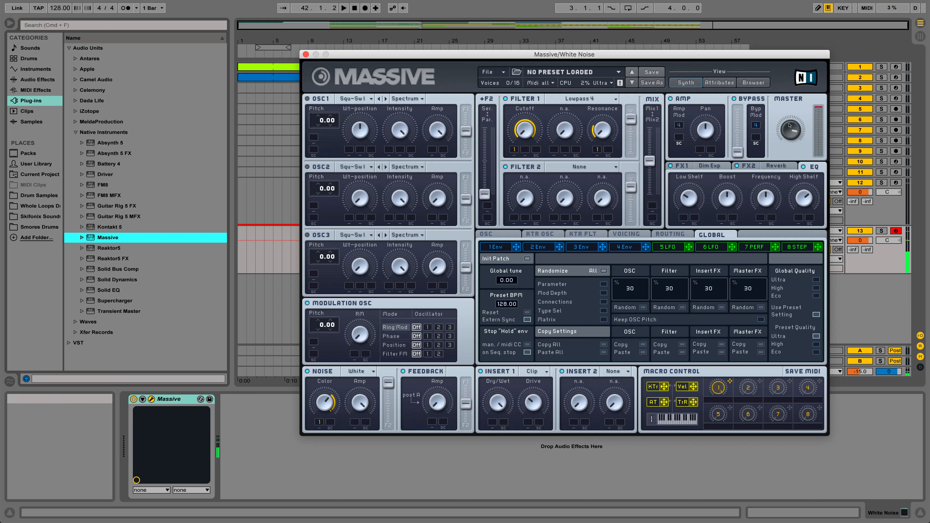
key(a)
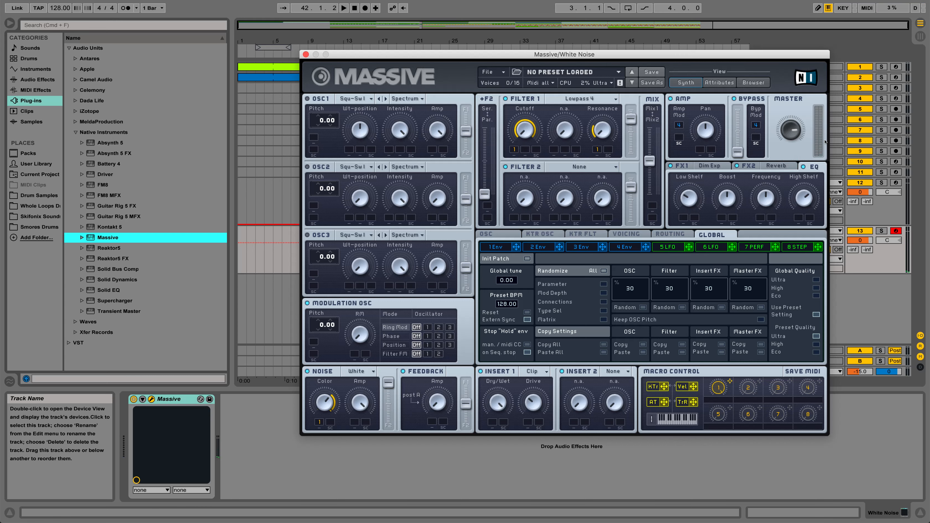
key(a)
Insert an empty MIDI clip on the White Noise track spanning bars 9 to 17.
drag(319, 55, 532, 33)
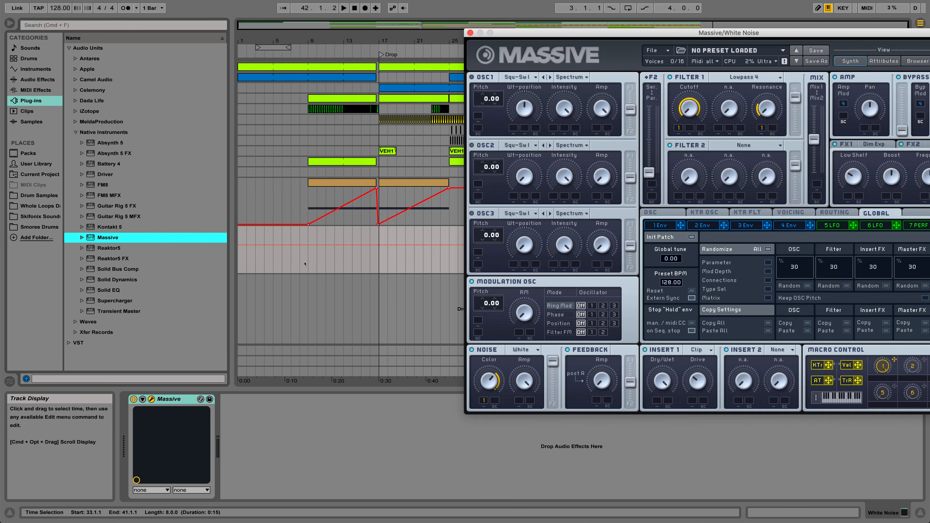
drag(307, 263, 371, 267)
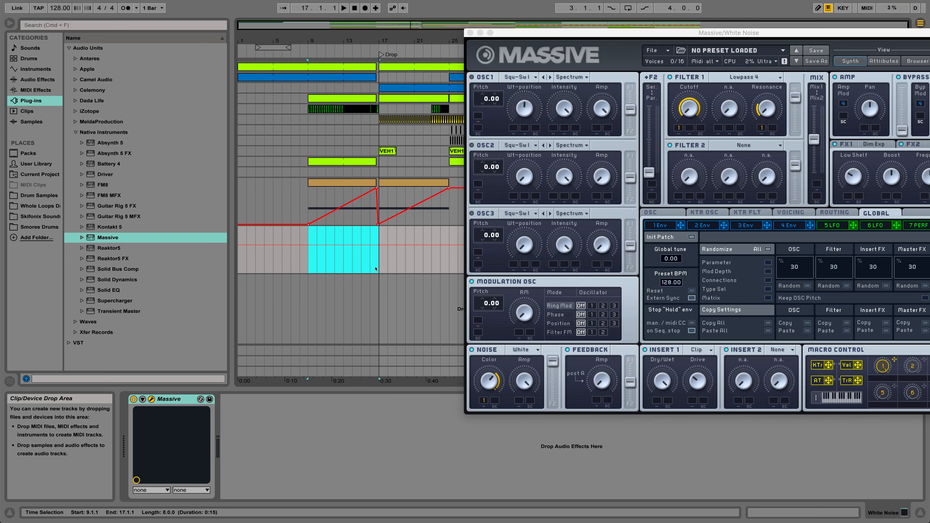
click(291, 262)
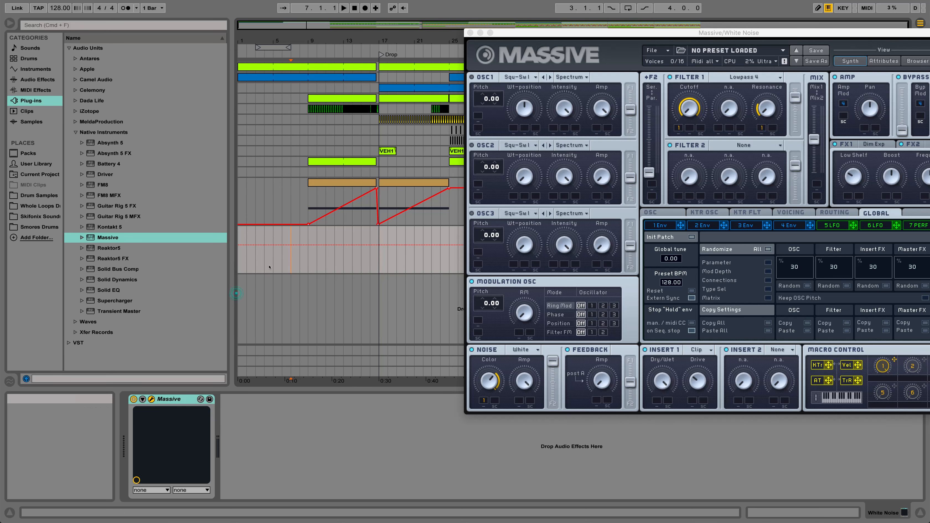
drag(308, 263, 365, 264)
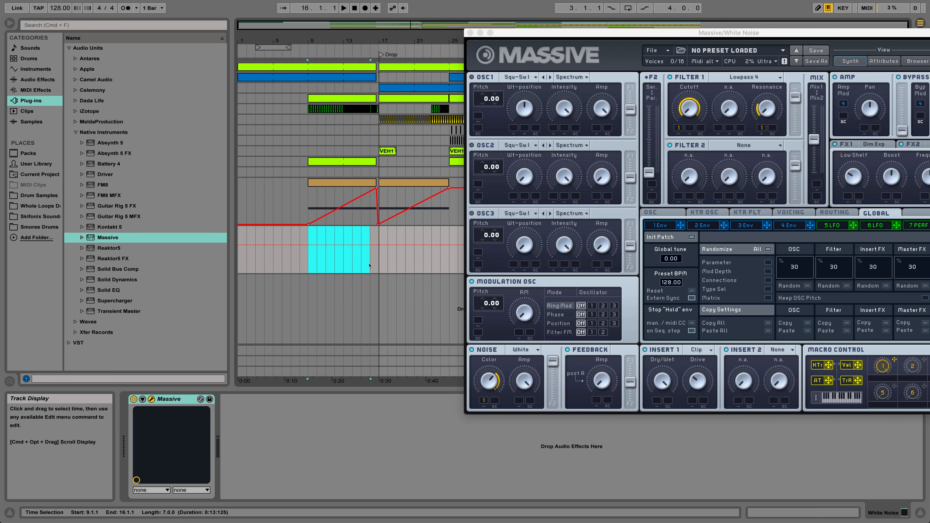
key(super+shift+m)
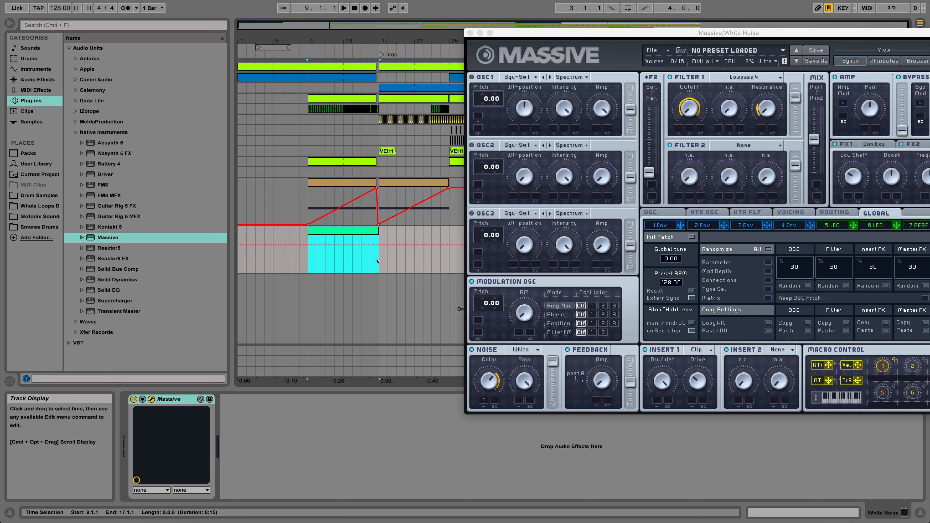
Add an F3 note to the new White Noise clip and extend it across all eight bars.
double_click(357, 232)
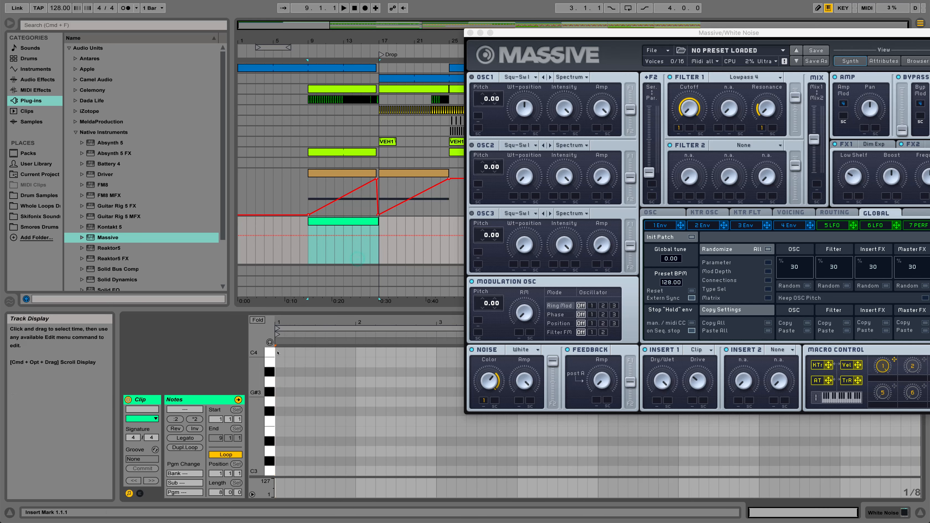
click(269, 371)
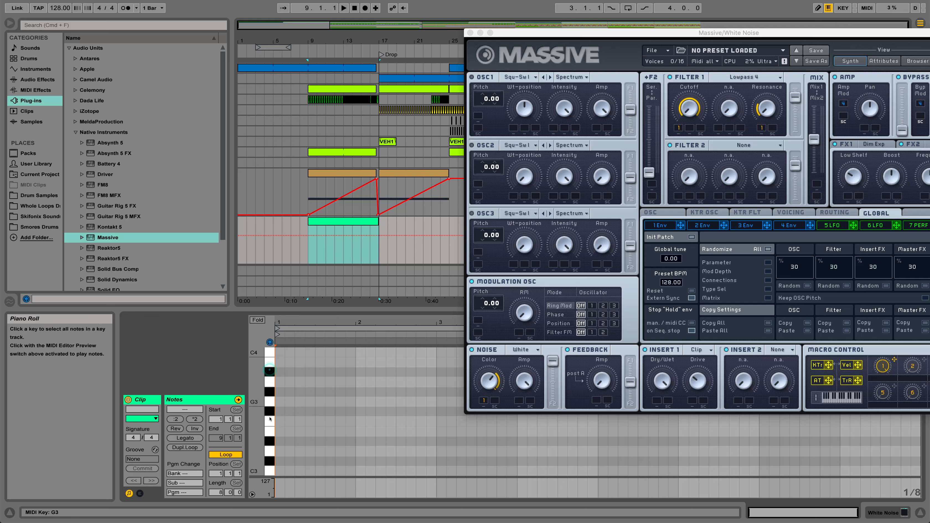
click(270, 461)
double_click(279, 421)
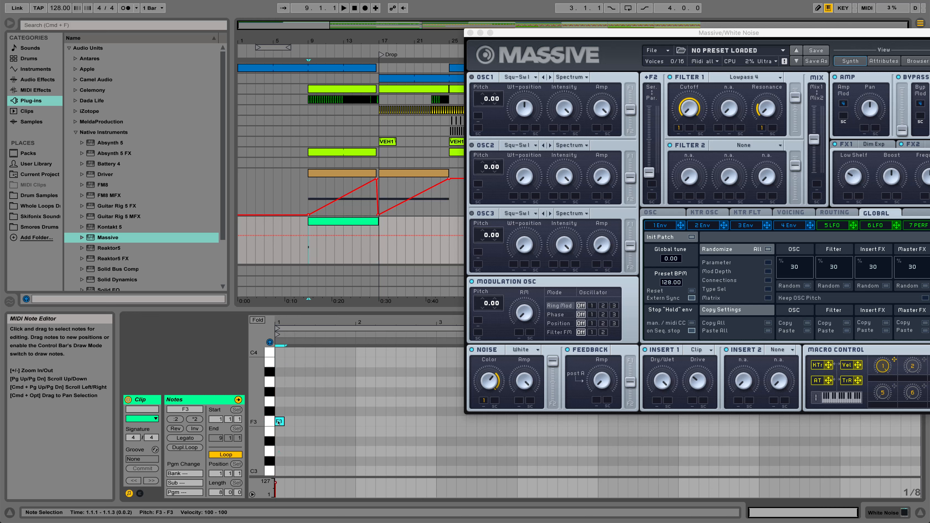
drag(281, 423, 900, 447)
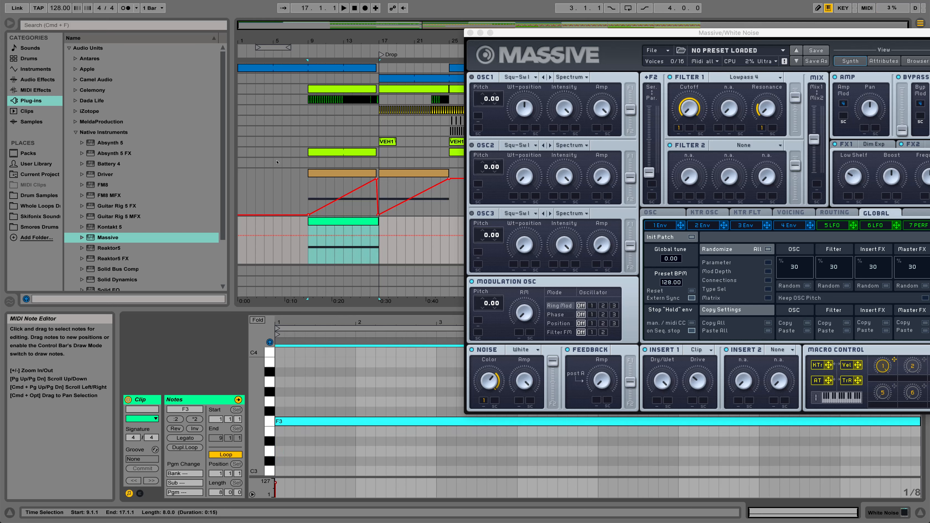
Reselect bars 9 to 17 on the White Noise track and close the Massive window.
click(309, 278)
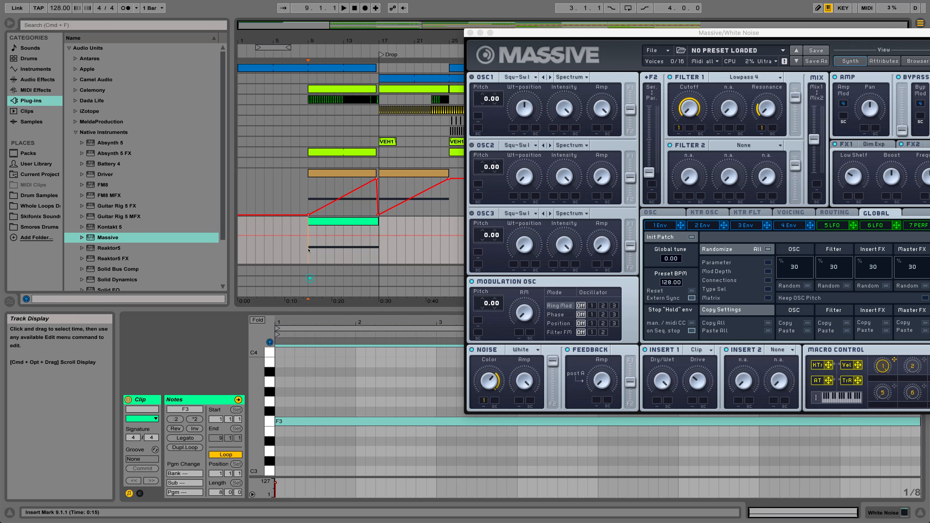
drag(309, 250, 375, 250)
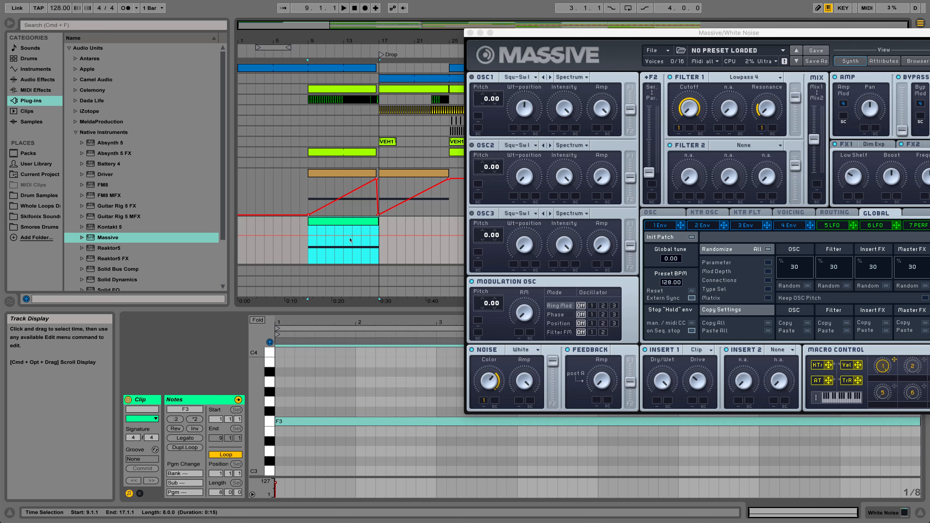
click(470, 33)
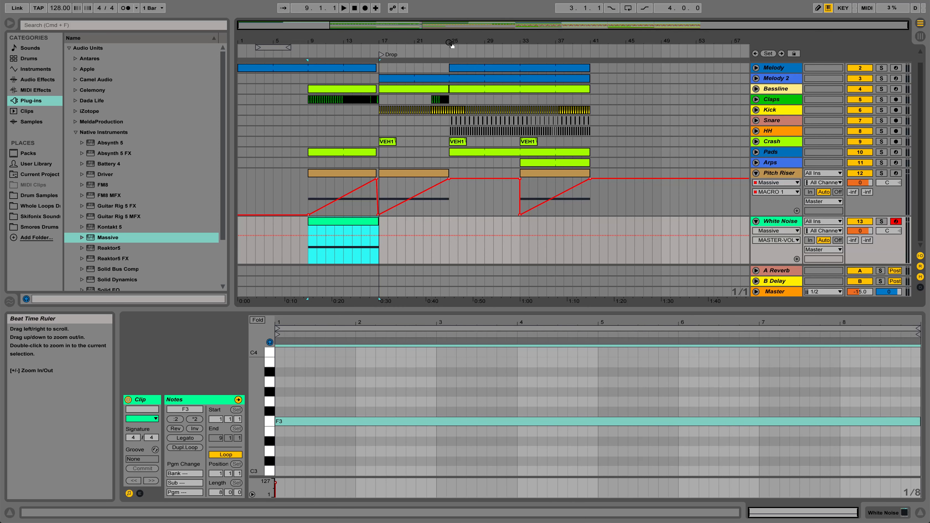
click(365, 222)
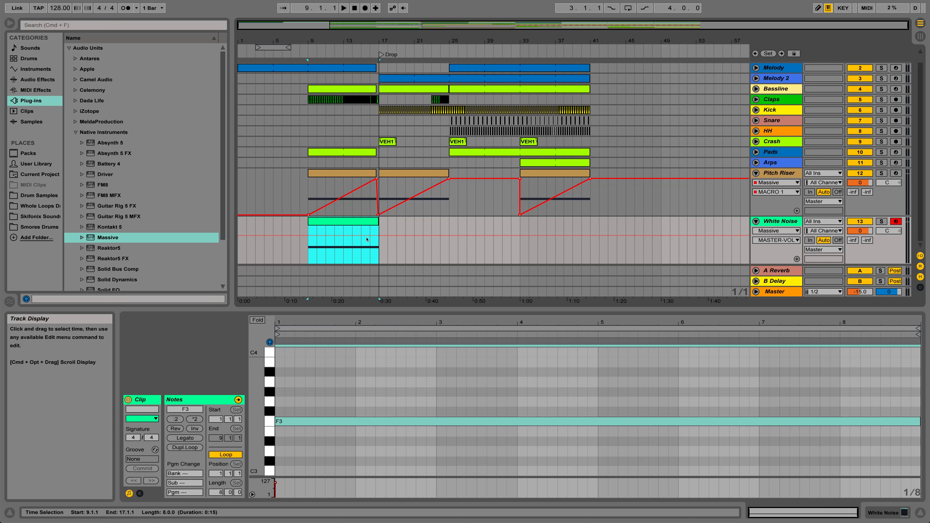
Show Massive's editor from the White Noise track's devices and touch macro 1 to bring up its automation lane.
click(895, 515)
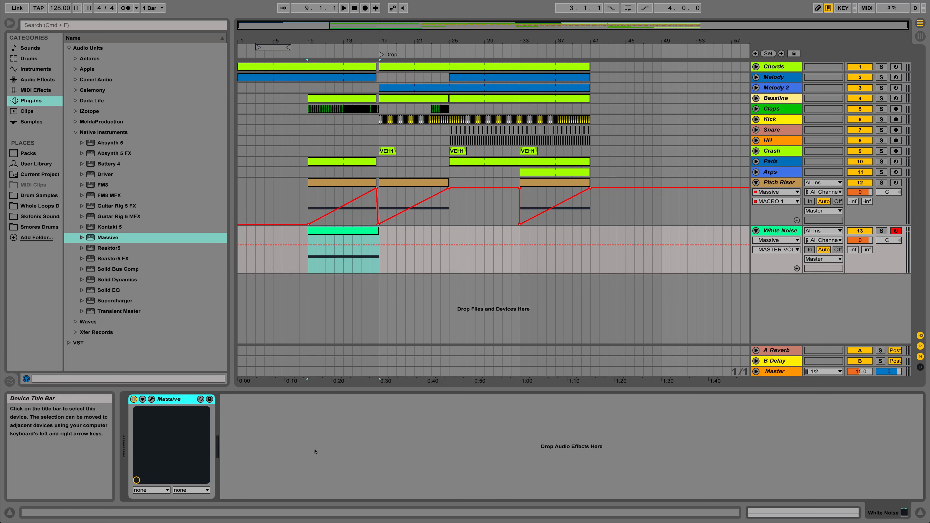
click(151, 400)
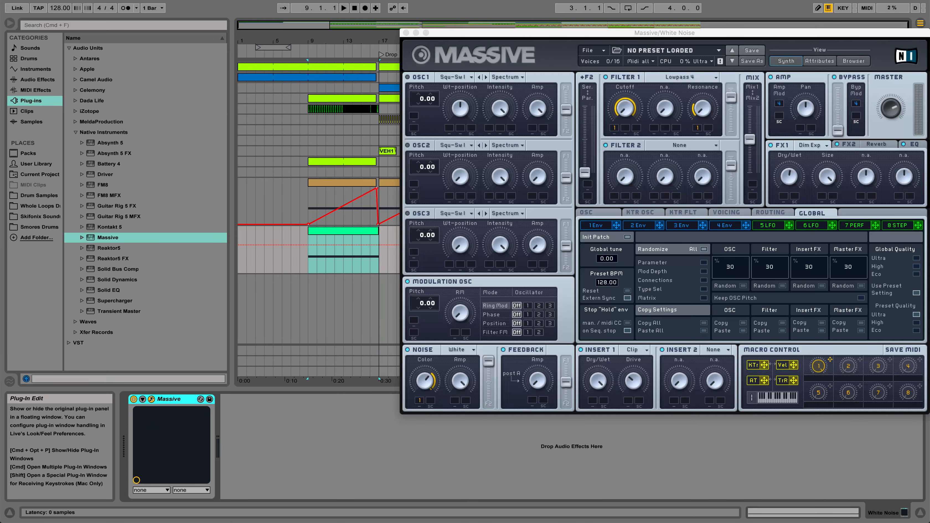
click(821, 365)
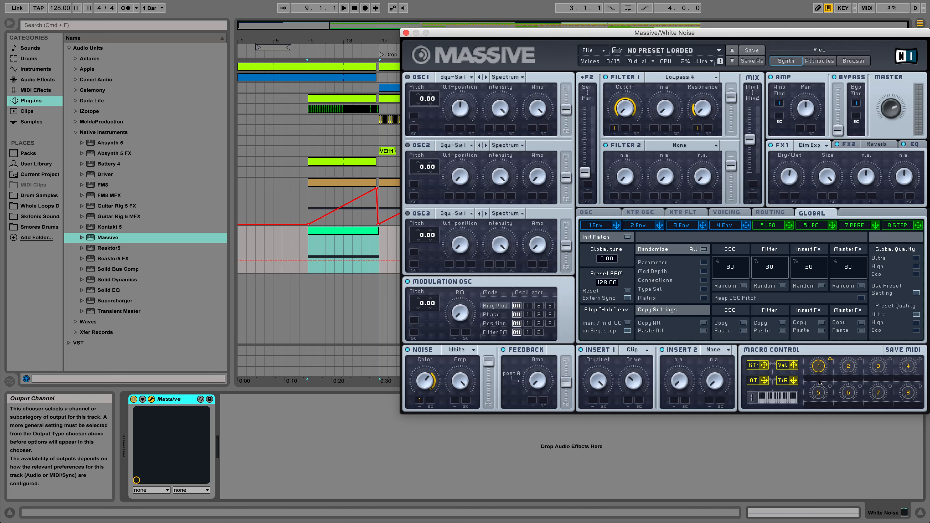
click(317, 244)
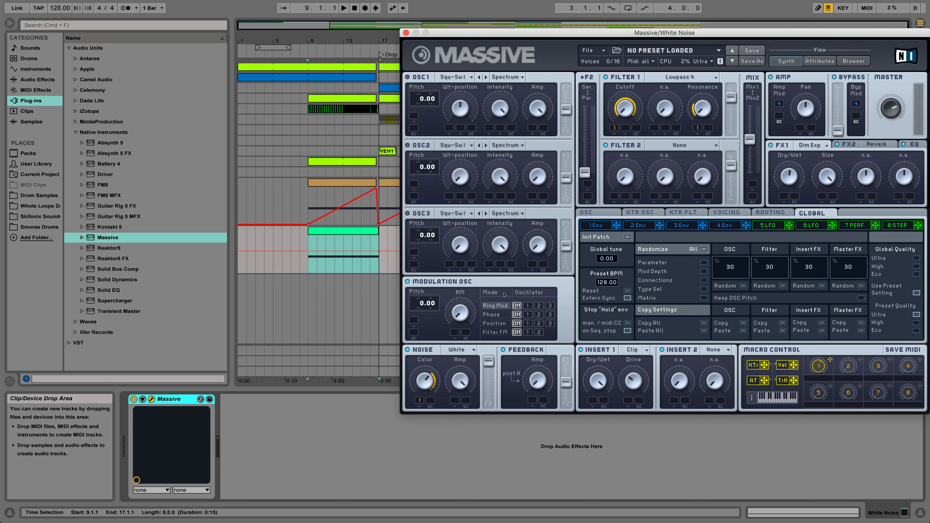
Ramp the White Noise macro 1 automation from 0 at bar 9 to 1.00 at bar 17, and close the Massive window.
drag(819, 375, 813, 410)
click(307, 272)
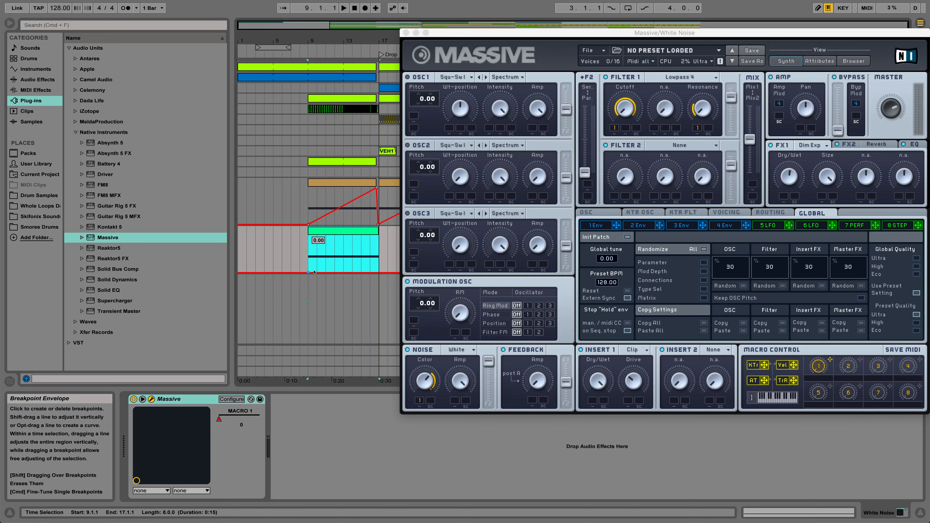
click(378, 272)
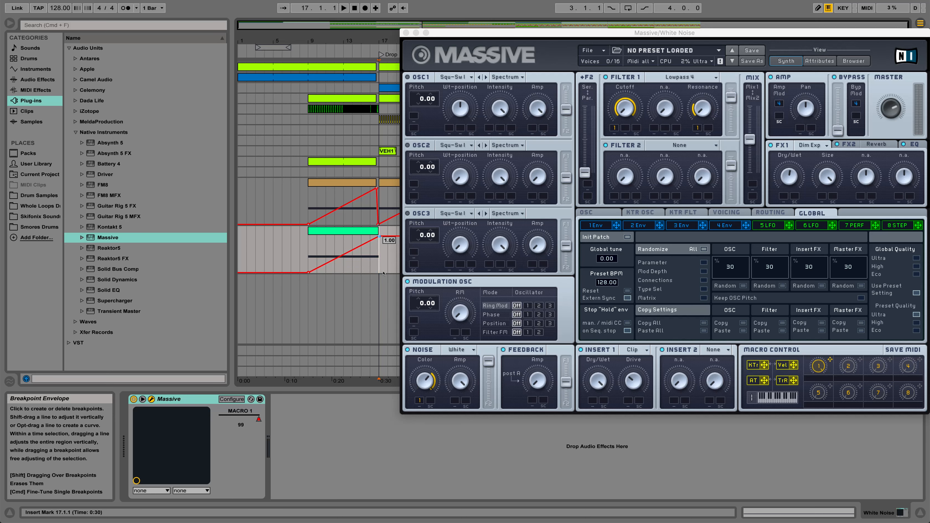
click(339, 226)
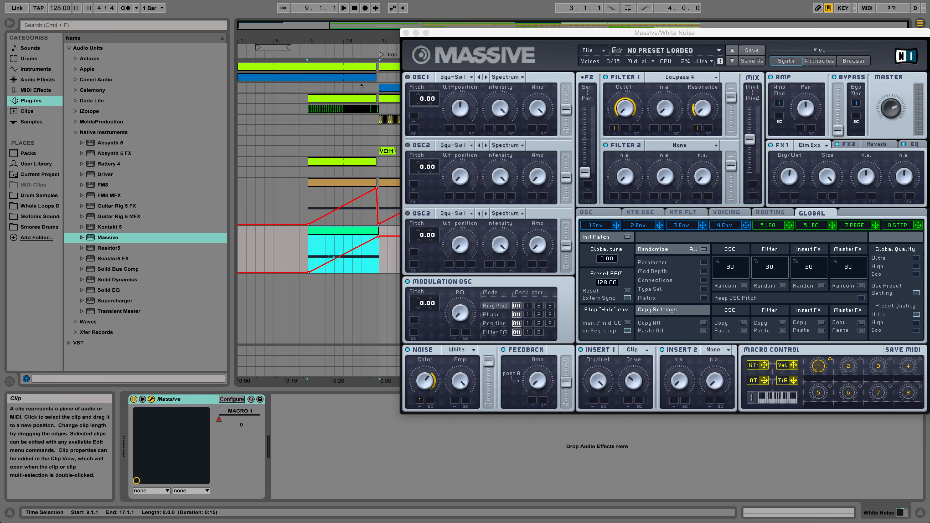
click(405, 33)
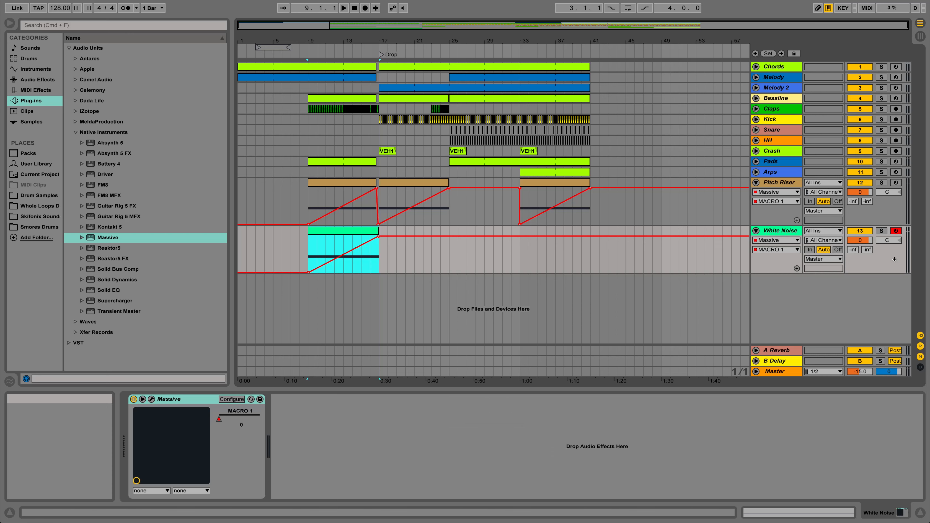
Solo the White Noise track, play its riser from bar 9, and unsolo it around the drop before stopping.
click(881, 231)
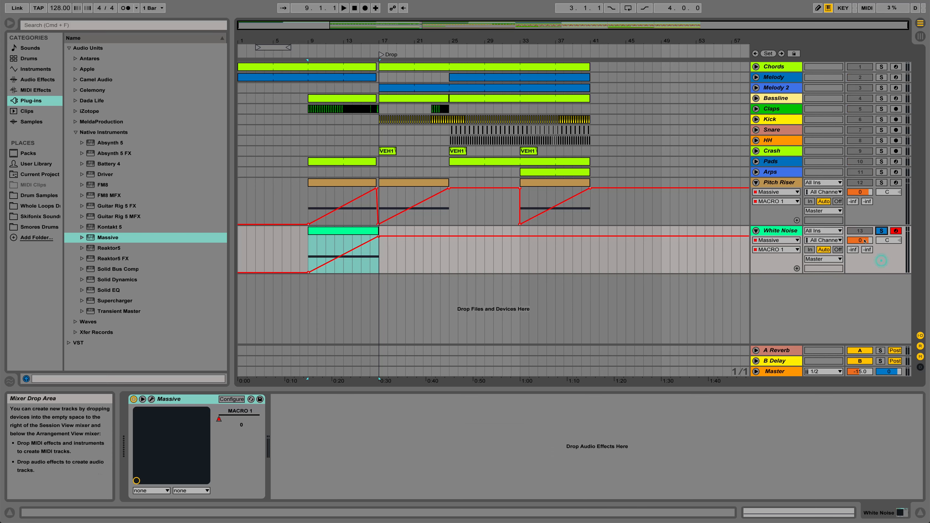
click(322, 232)
key(space)
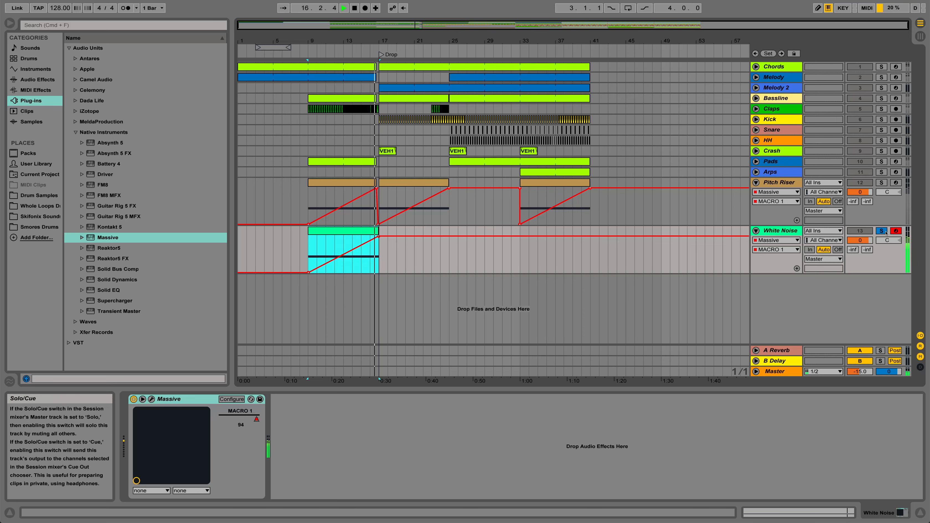
click(886, 232)
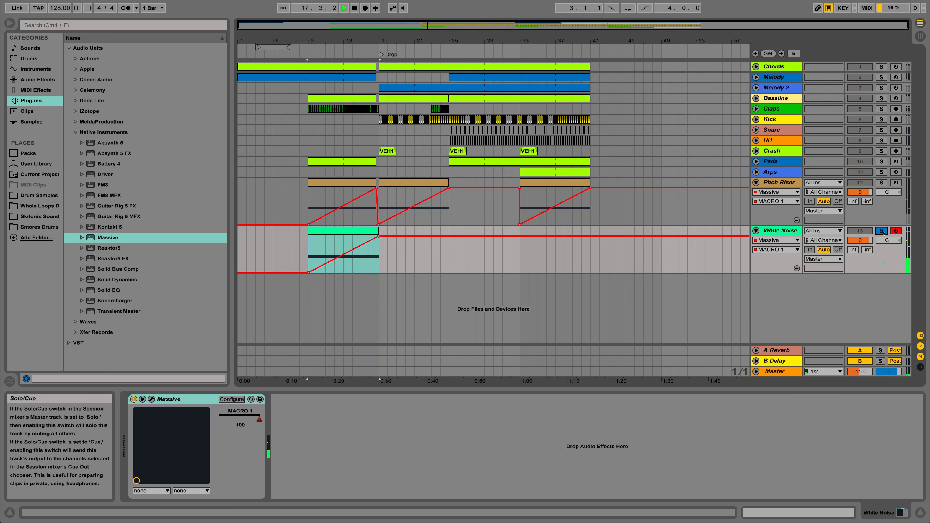
key(space)
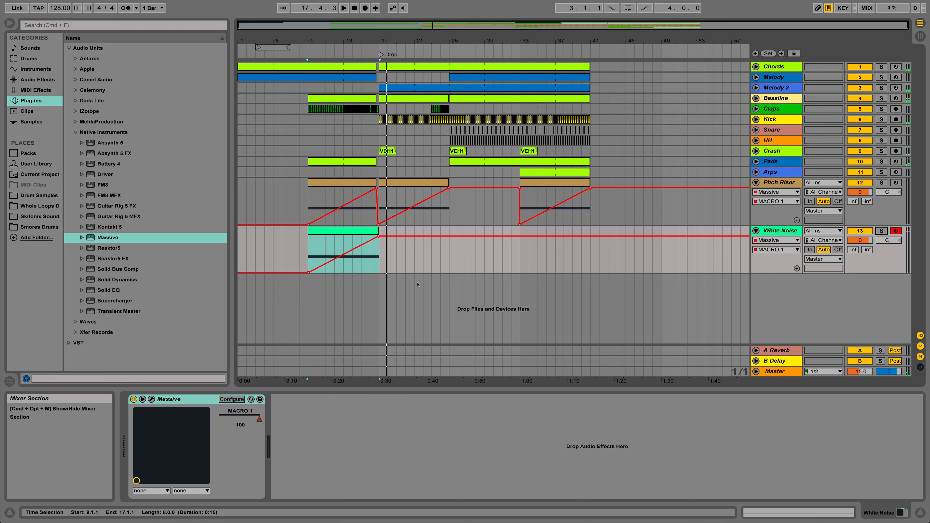
Play the White Noise riser from bar 9 together with the full mix.
click(329, 232)
key(space)
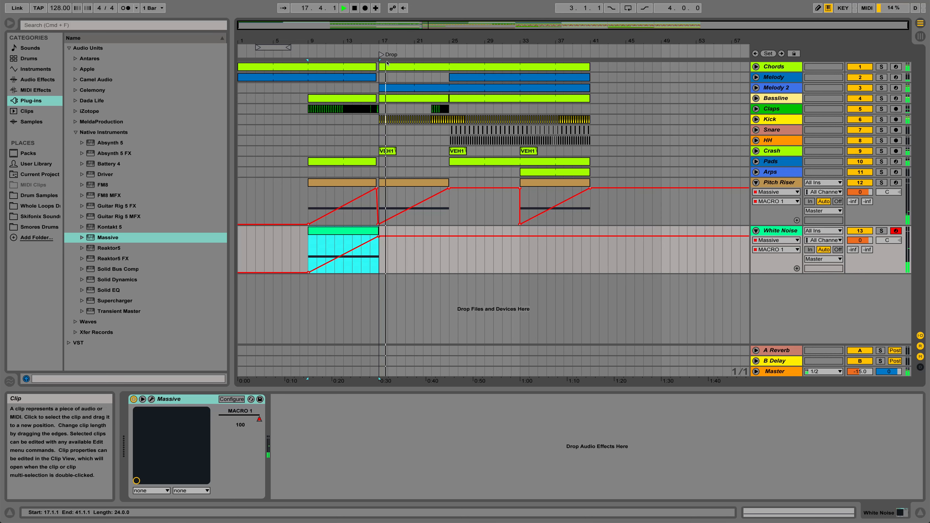
key(space)
Shorten the White Noise clip to end at 16.4.1 using a 1/16 grid, and restore the grid to 1 bar.
drag(369, 40, 385, 47)
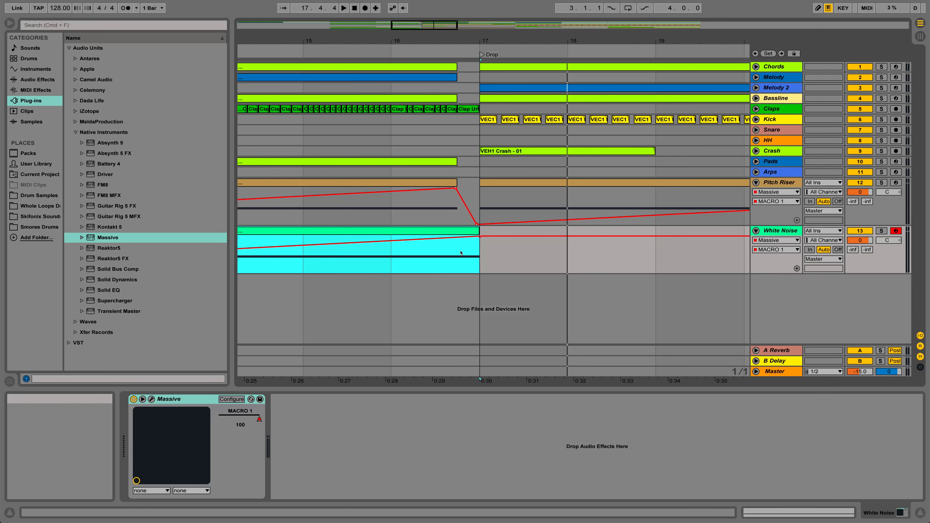
right_click(453, 252)
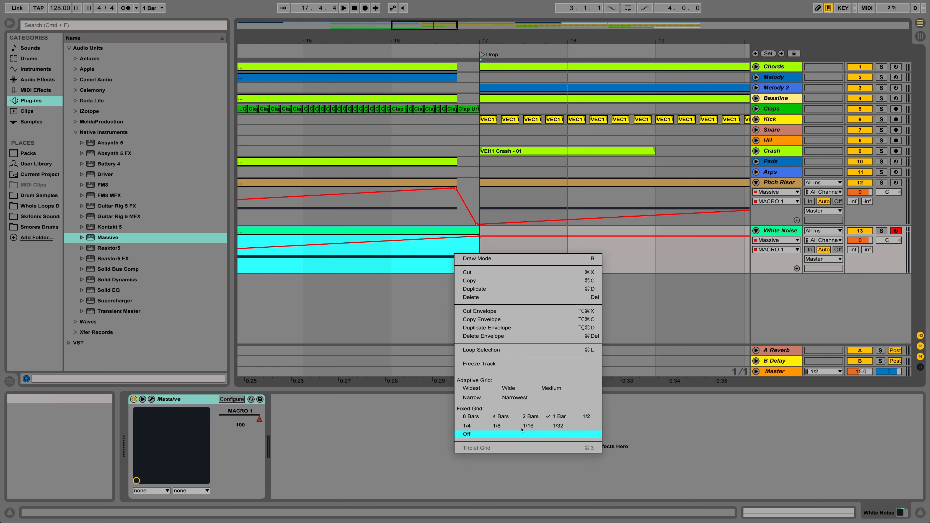
click(561, 434)
drag(480, 235, 457, 236)
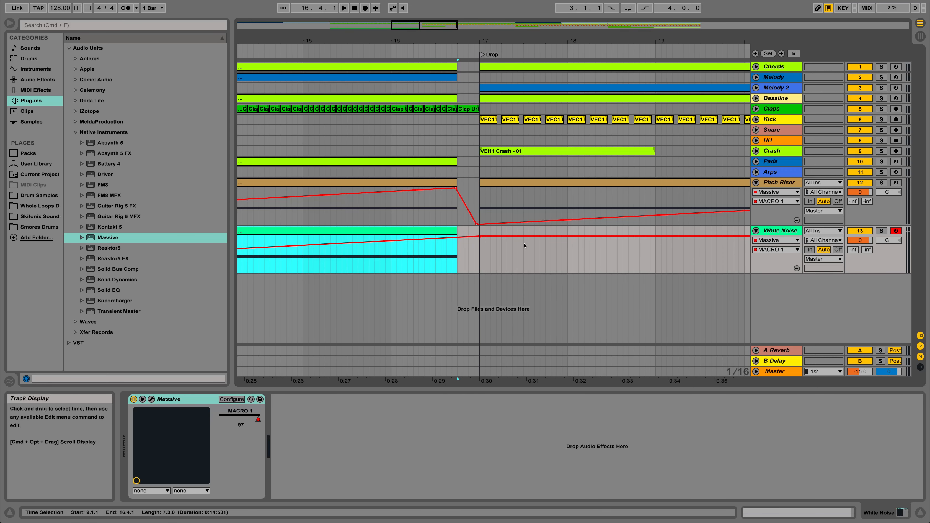
right_click(525, 258)
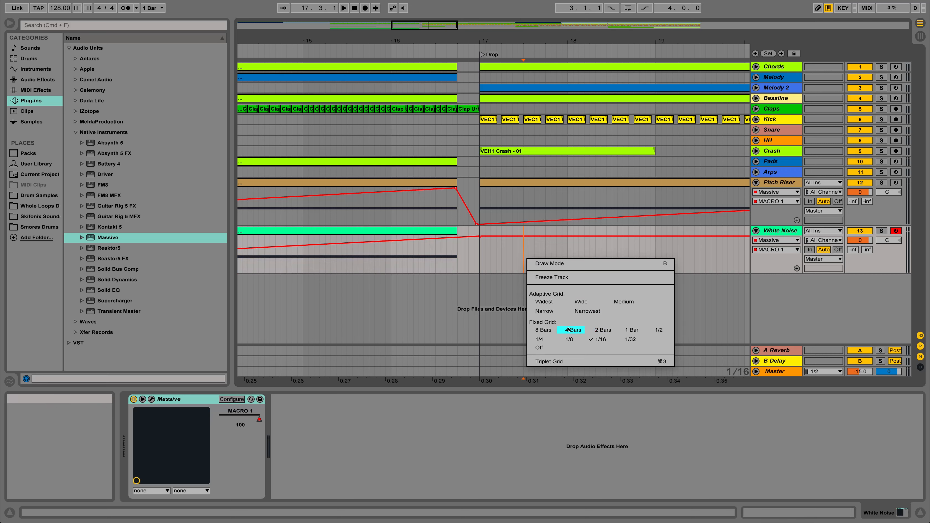
click(623, 331)
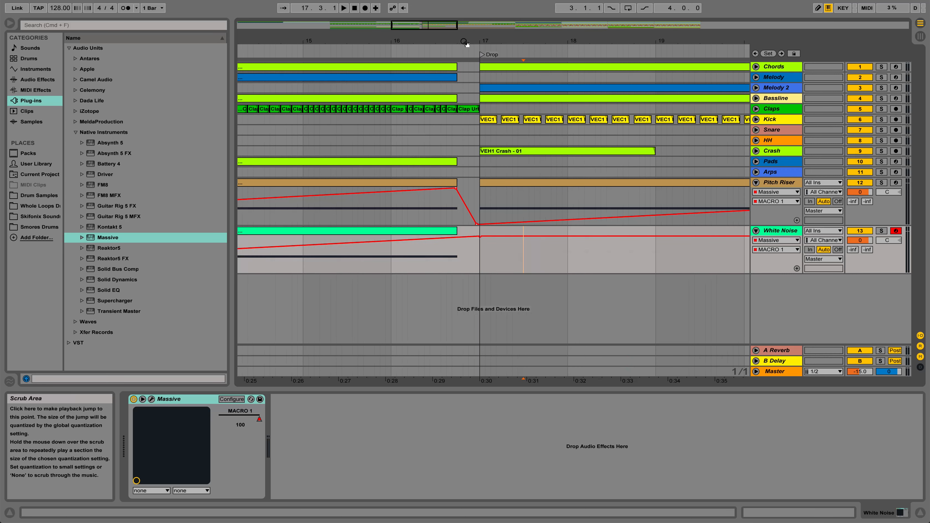
Insert an empty MIDI clip on the White Noise track spanning bars 17 to 25.
drag(467, 44, 464, 22)
click(384, 231)
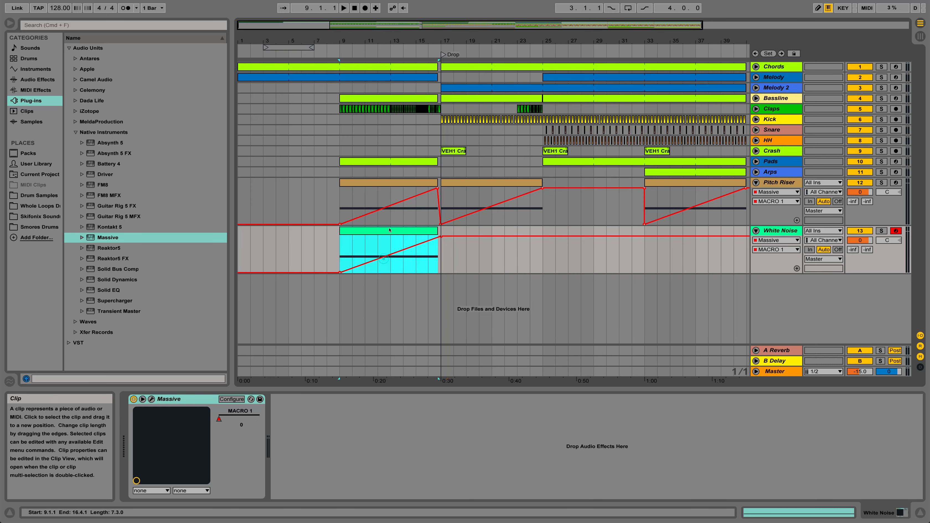
drag(443, 247, 536, 258)
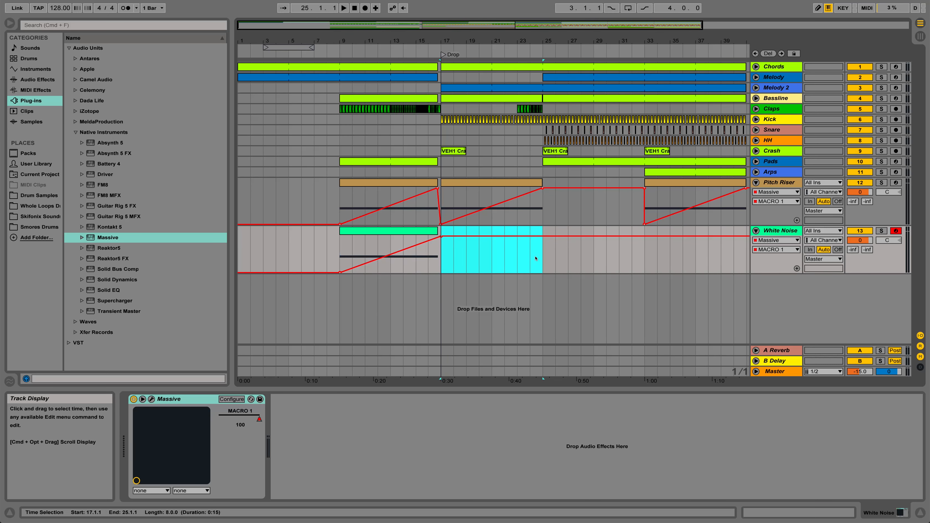
key(super+shift+m)
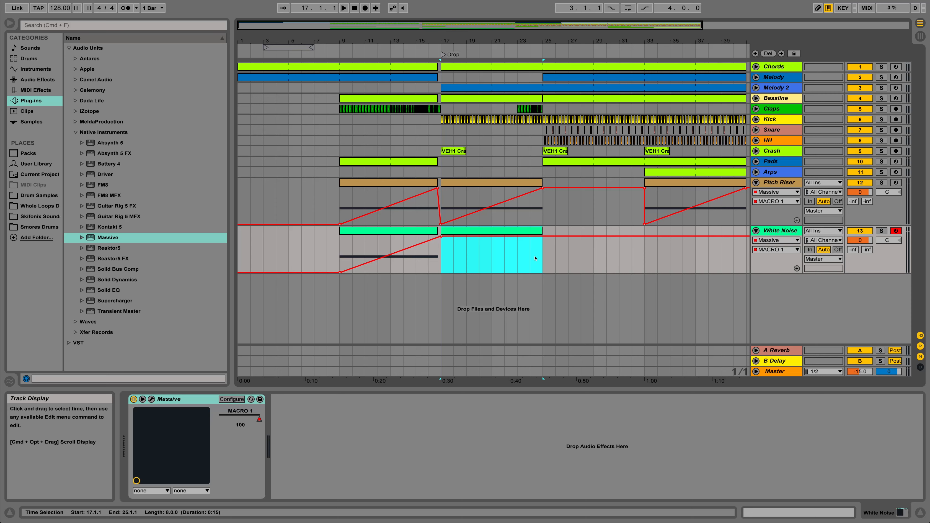
Add a B2 note at the start of the bar 17 clip and extend it across all eight bars.
double_click(500, 231)
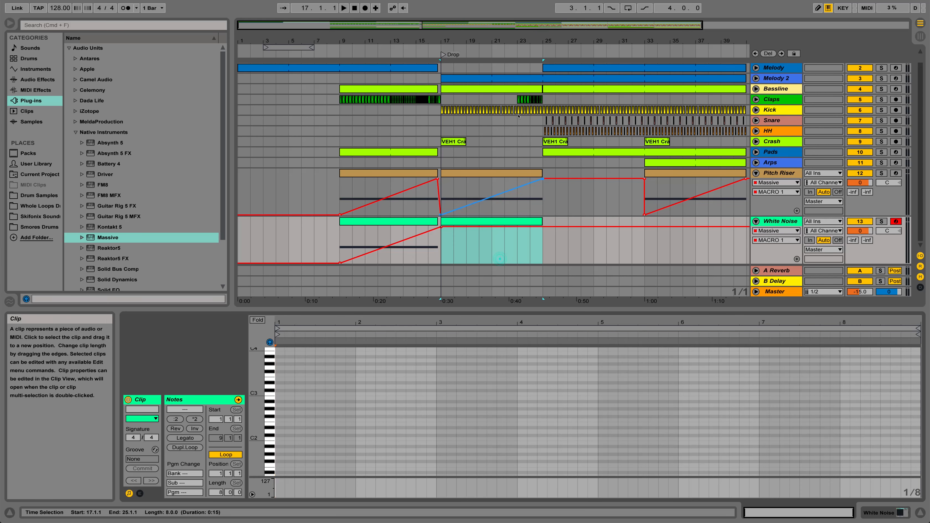
double_click(279, 397)
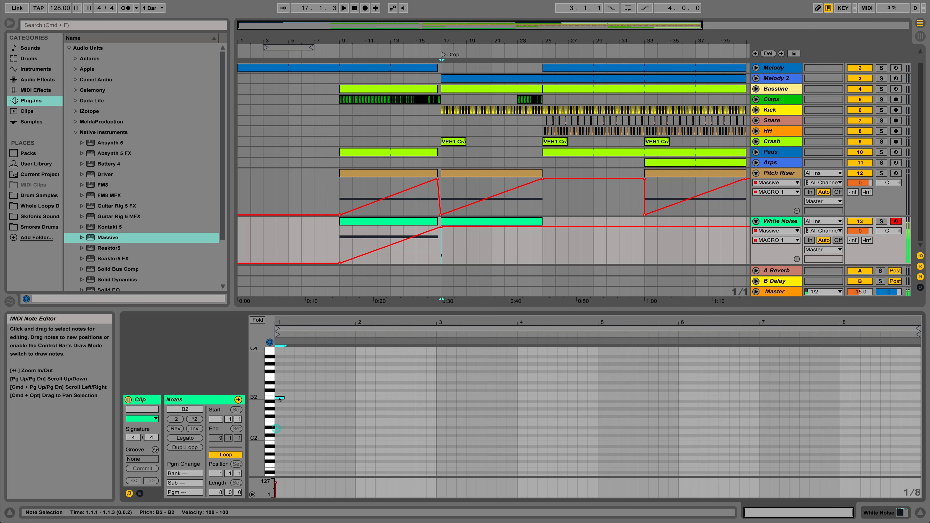
drag(456, 413, 852, 416)
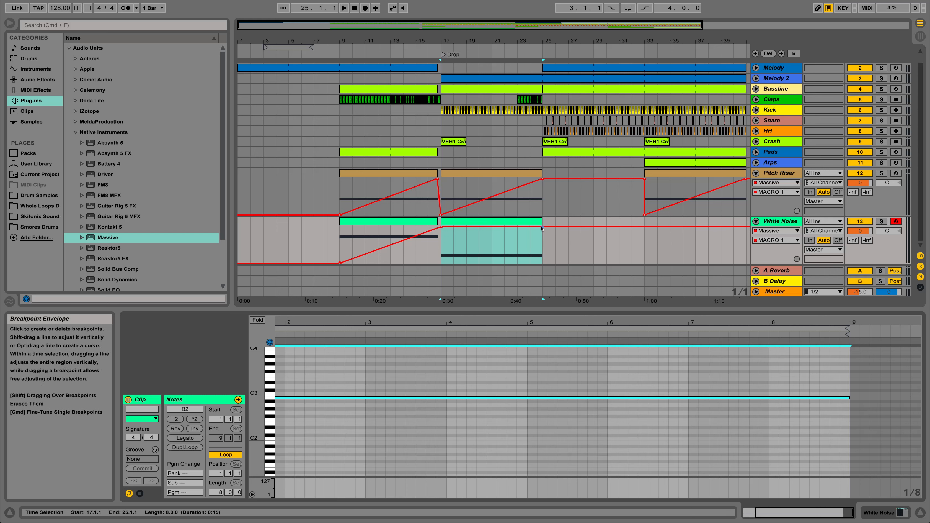
Make the White Noise macro 1 automation fall to 0 at bar 25, and play the passage from bar 9.
drag(542, 229, 542, 262)
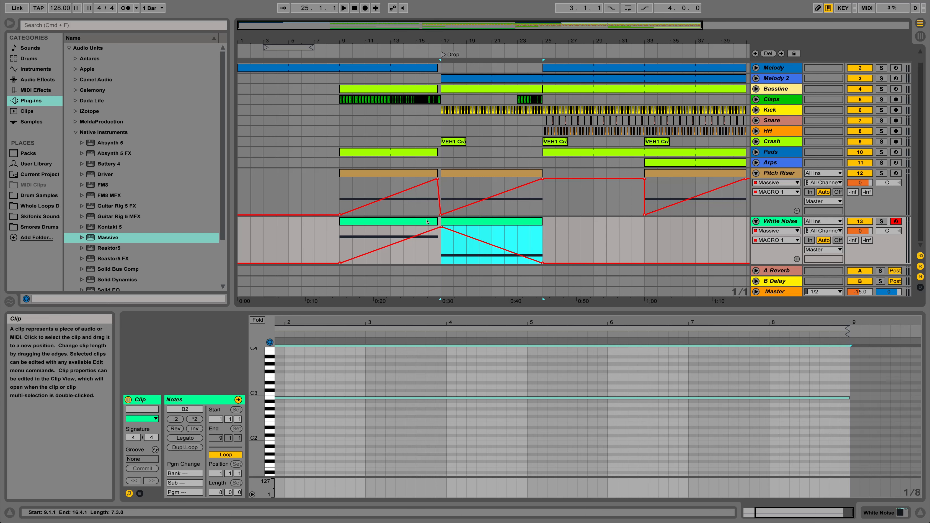
click(408, 222)
key(space)
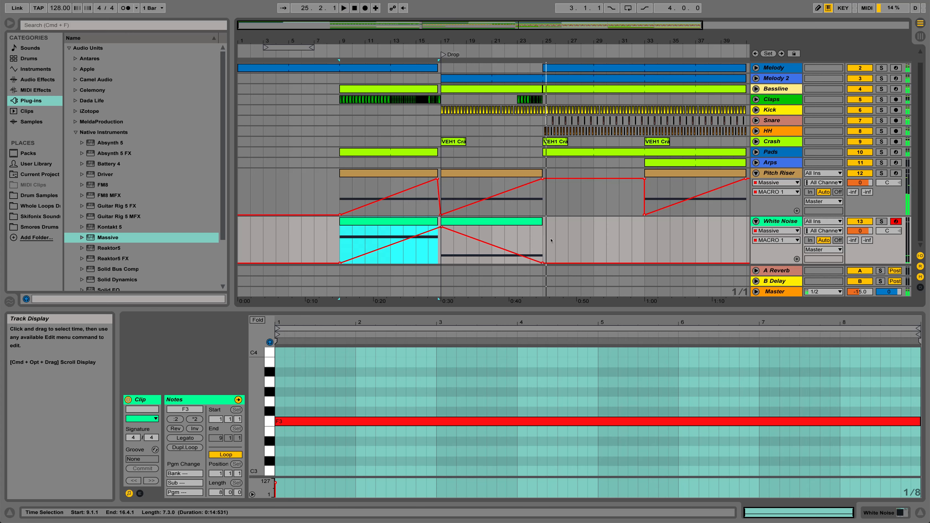
key(space)
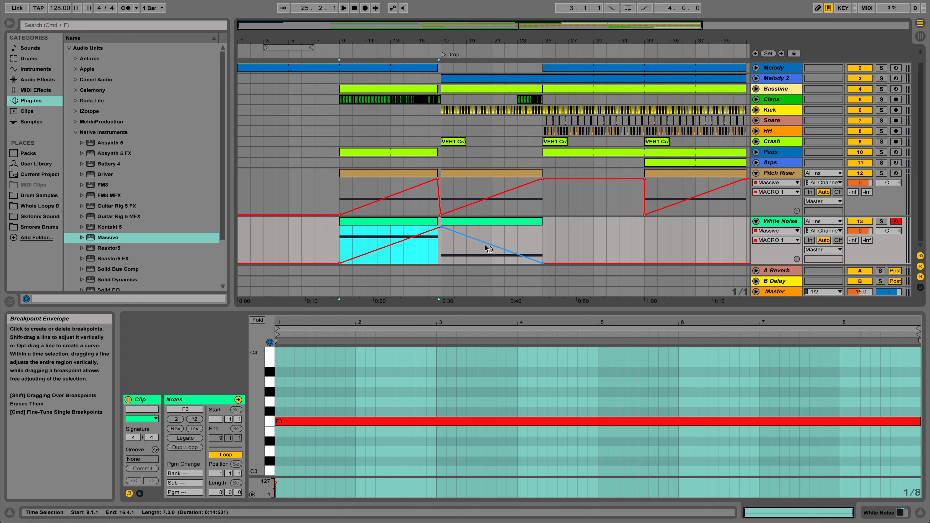
Bend the falling macro 1 automation between bars 17 and 25 into a steep early drop, and play it from bar 17.
drag(485, 246, 485, 245)
click(454, 223)
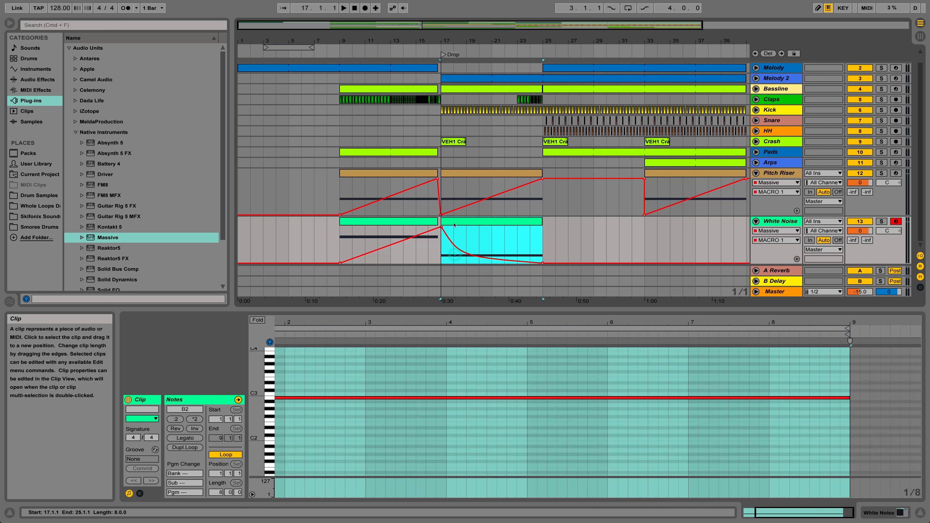
key(space)
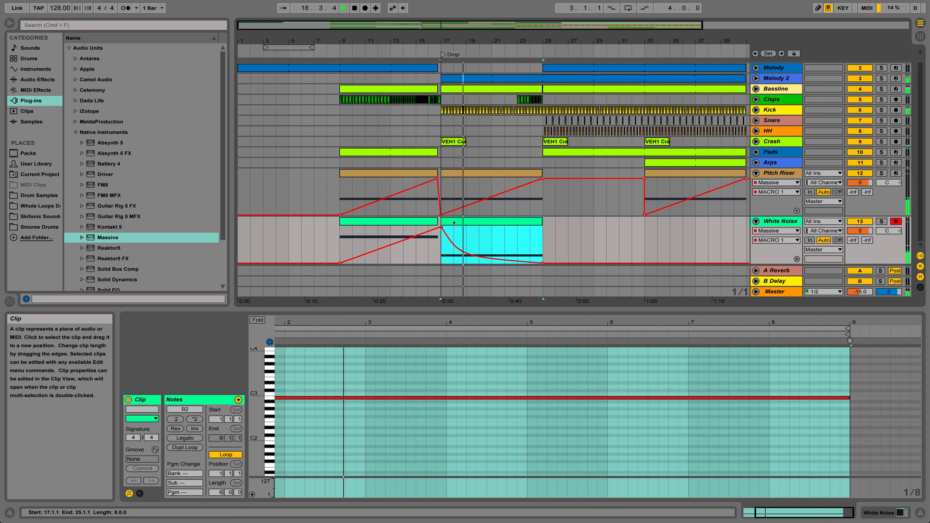
key(space)
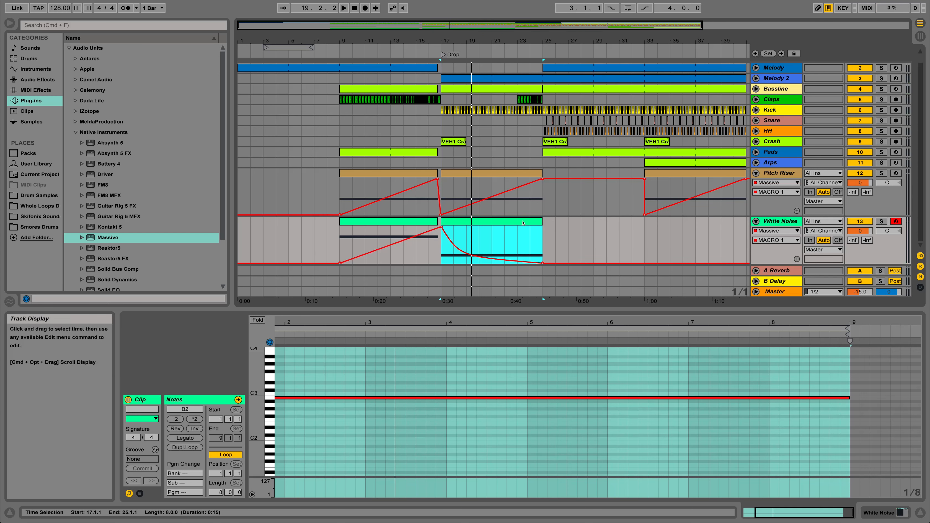
Duplicate the bar 17 White Noise clip with its automation to bars 25 to 33.
click(462, 222)
drag(624, 42, 557, 34)
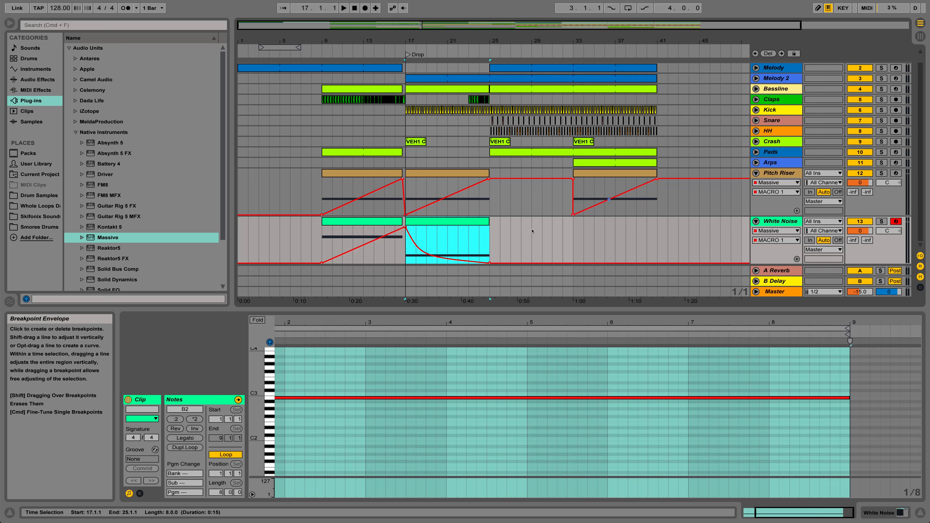
drag(472, 221, 558, 224)
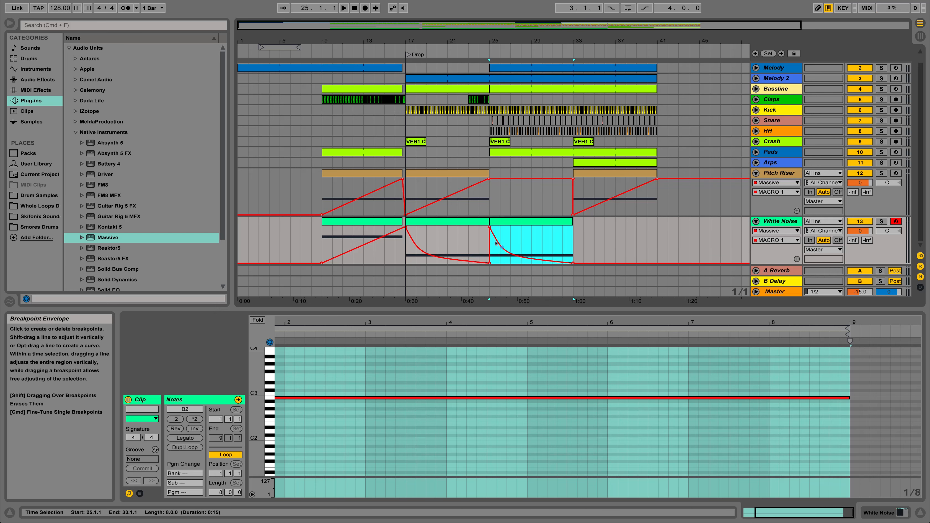
Replace the copied automation over bars 25 to 33 with a straight macro 1 rise from 0 to full.
click(490, 227)
drag(573, 263, 574, 226)
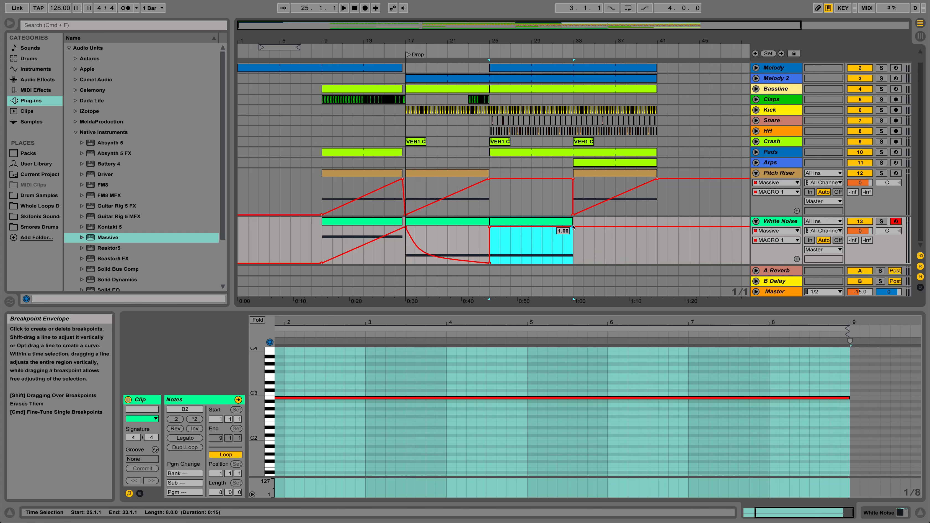
click(490, 227)
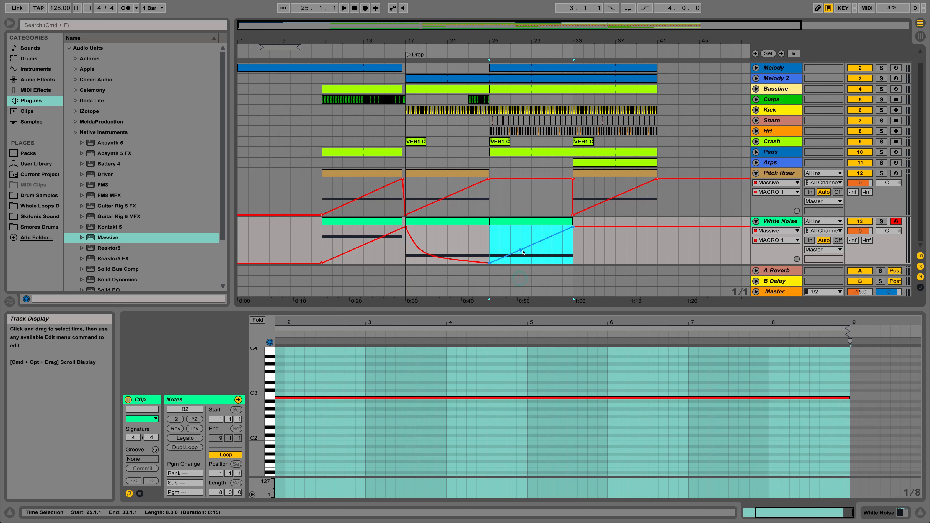
click(522, 250)
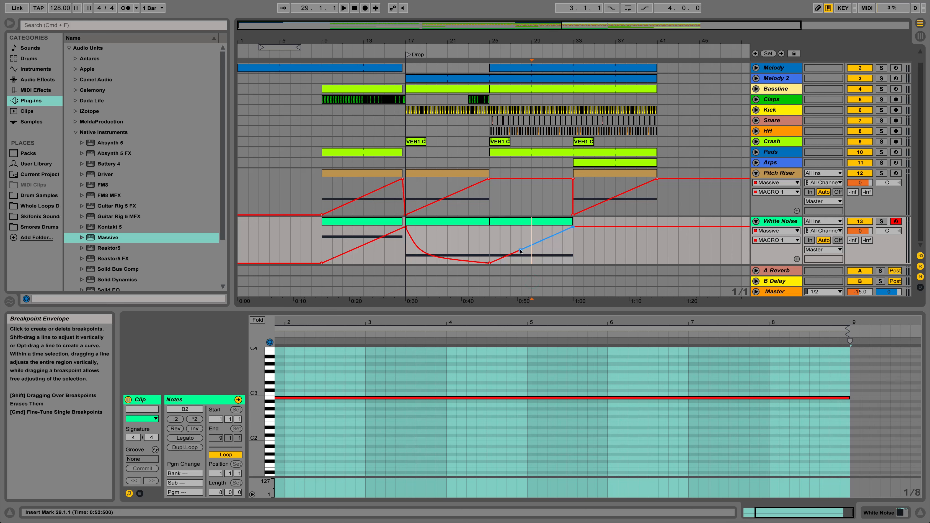
click(520, 251)
click(522, 249)
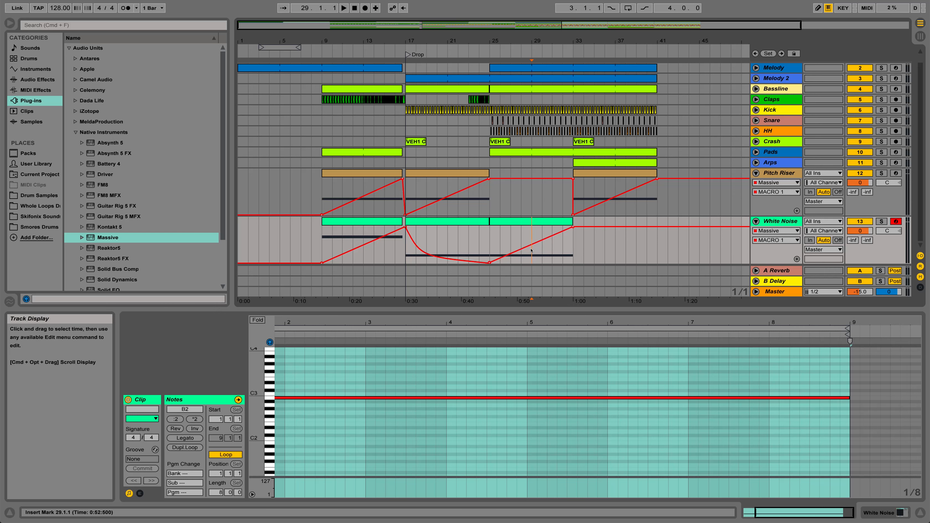
Duplicate the bar 25 White Noise clip to bars 33 to 41 and shape its macro 1 automation into a dip at bar 37.
click(535, 219)
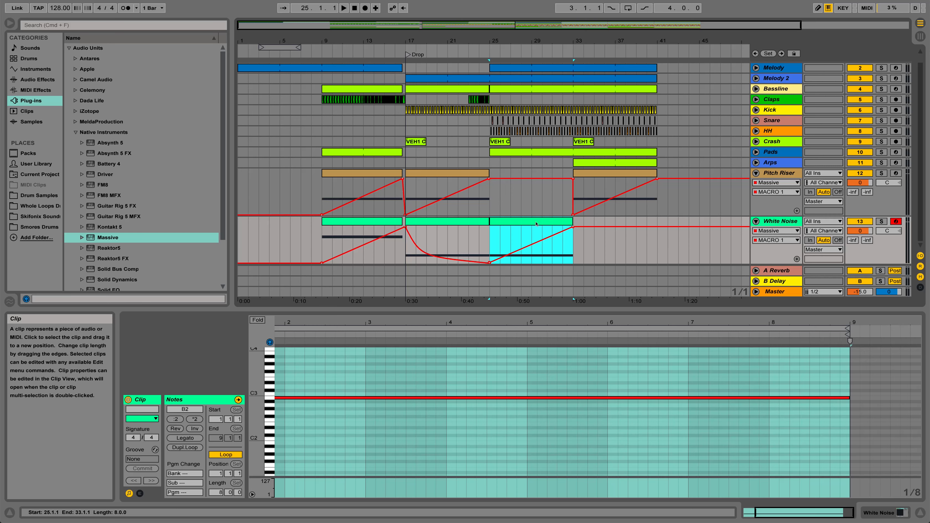
drag(533, 222, 617, 221)
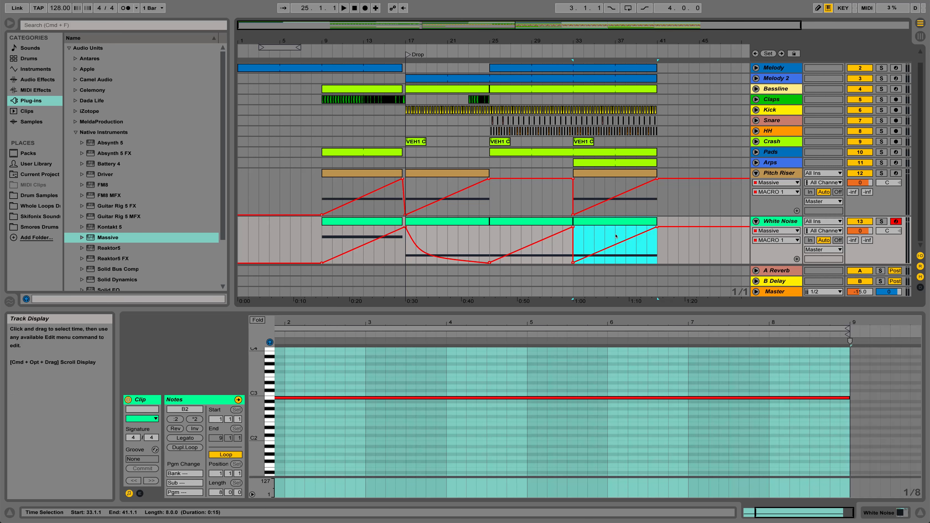
drag(584, 258, 615, 245)
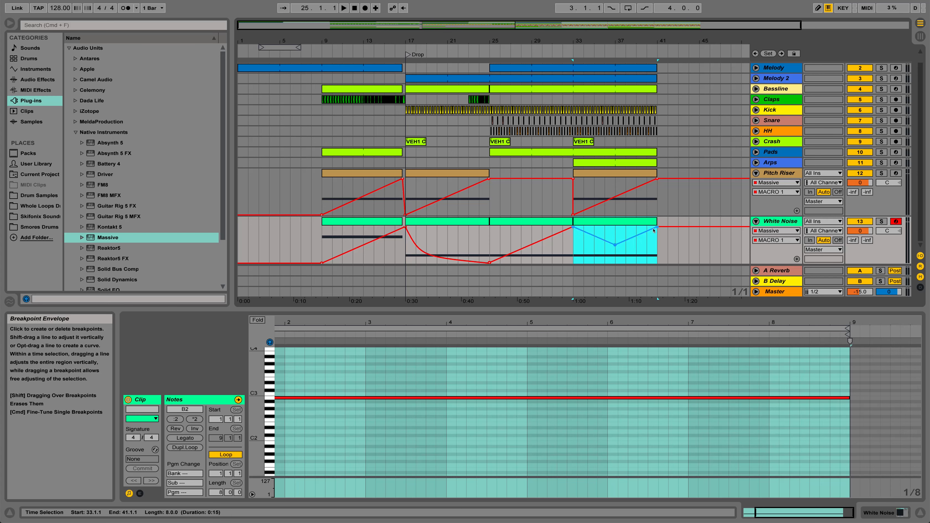
Play the song from bar 25 past bar 41, and extend the last White Noise clip to bar 57.
click(552, 221)
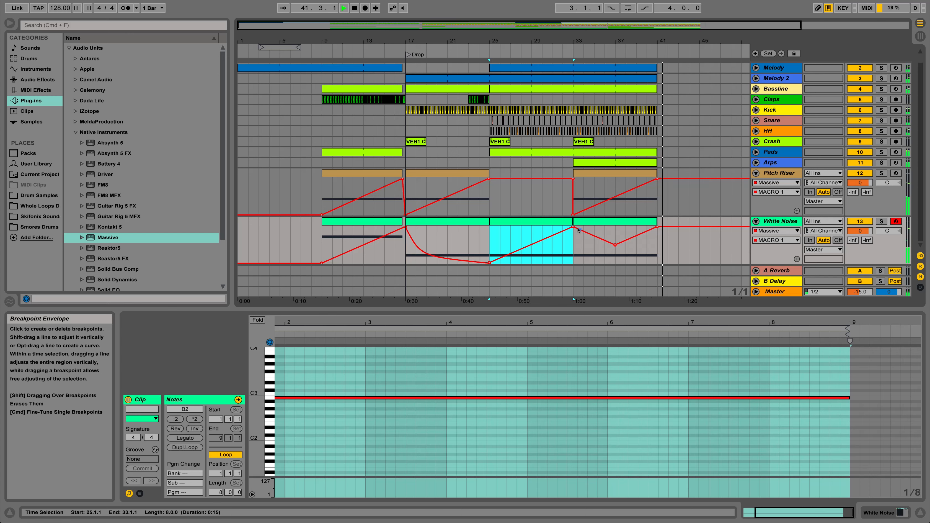
key(space)
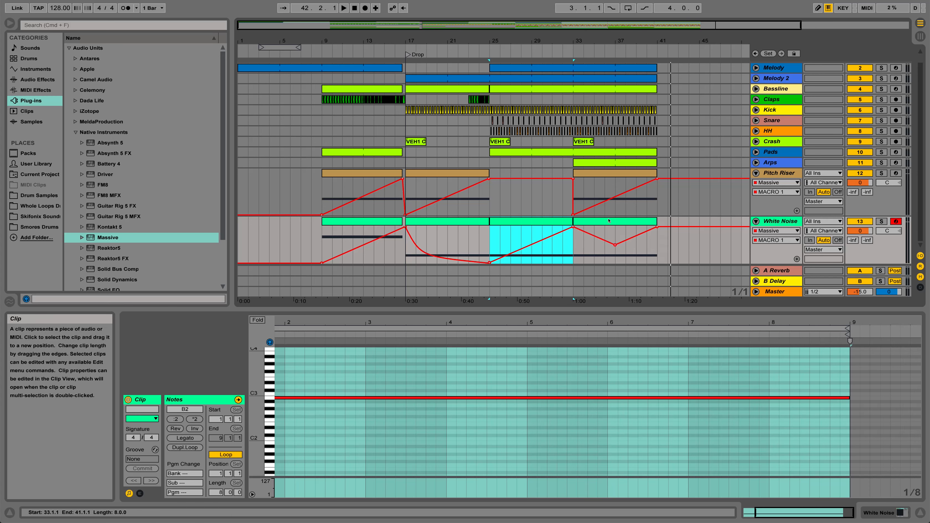
click(582, 247)
drag(760, 222, 751, 221)
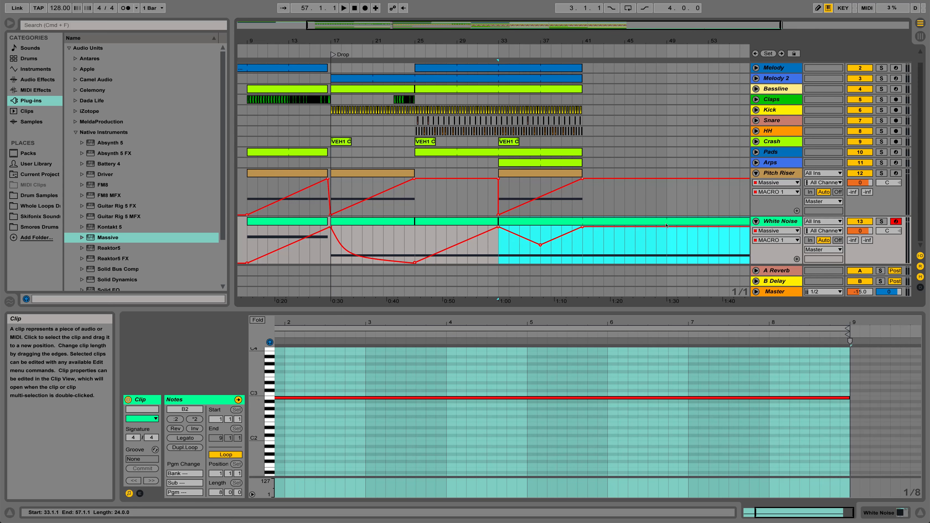
Try a macro 1 fall from bar 41 to zero around bar 49 with a quick rise back to full, and undo it.
drag(665, 227, 702, 226)
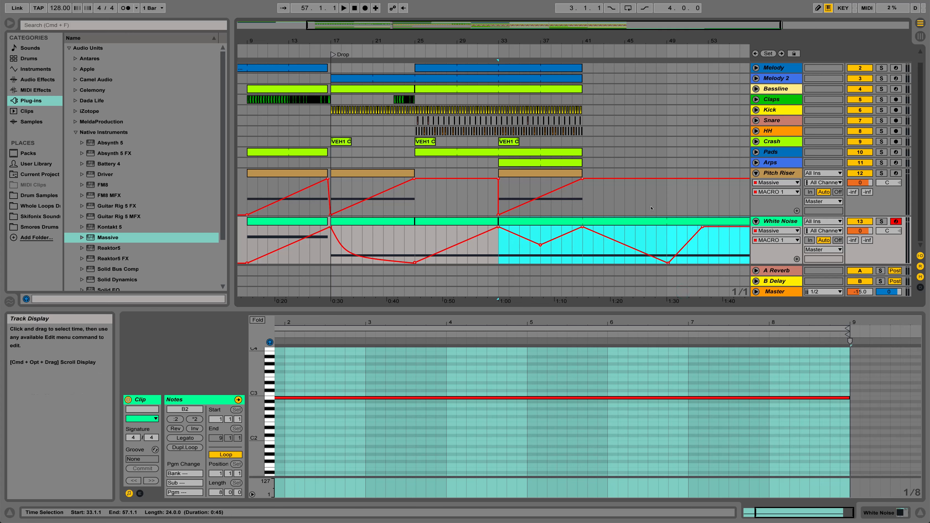
key(super+z)
key(super+z)
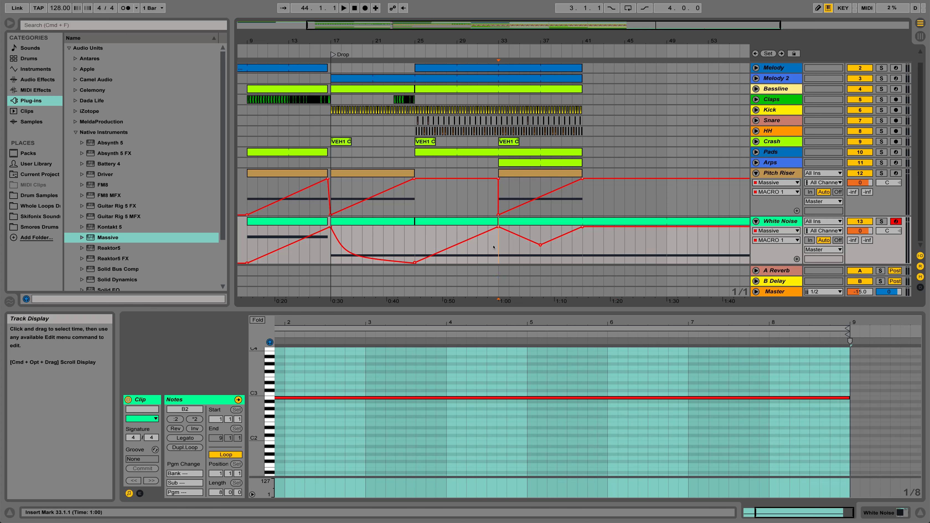
Delete the White Noise macro 1 automation envelope between bars 33 and 41, leaving the clip in place.
drag(498, 244, 578, 243)
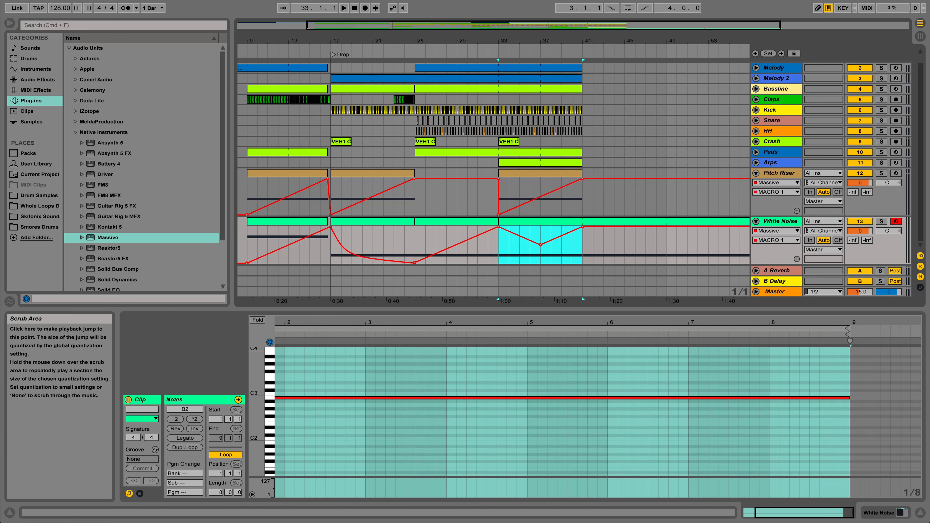
key(Delete)
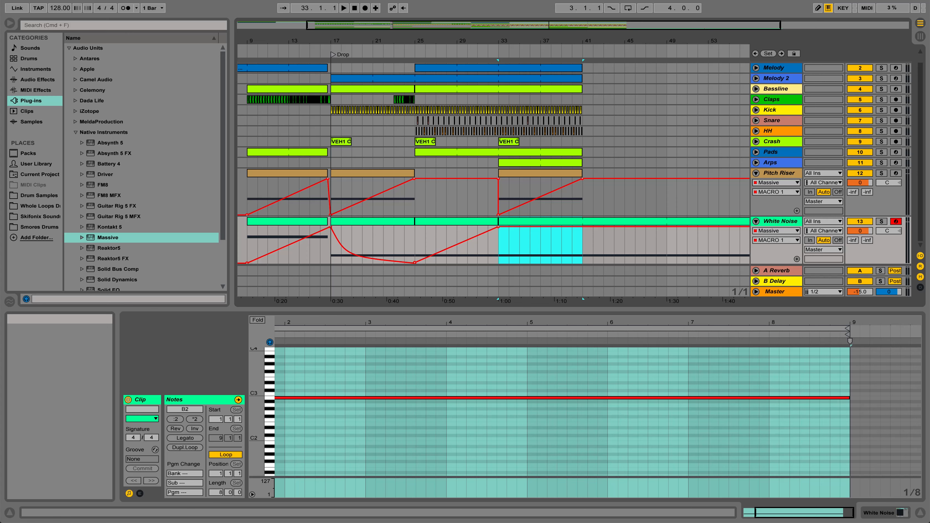
key(super+z)
right_click(545, 244)
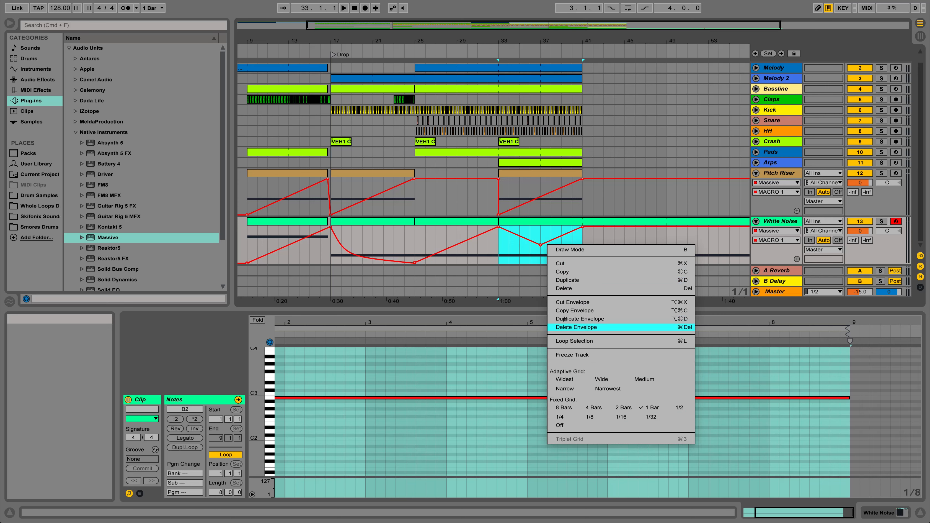
click(562, 327)
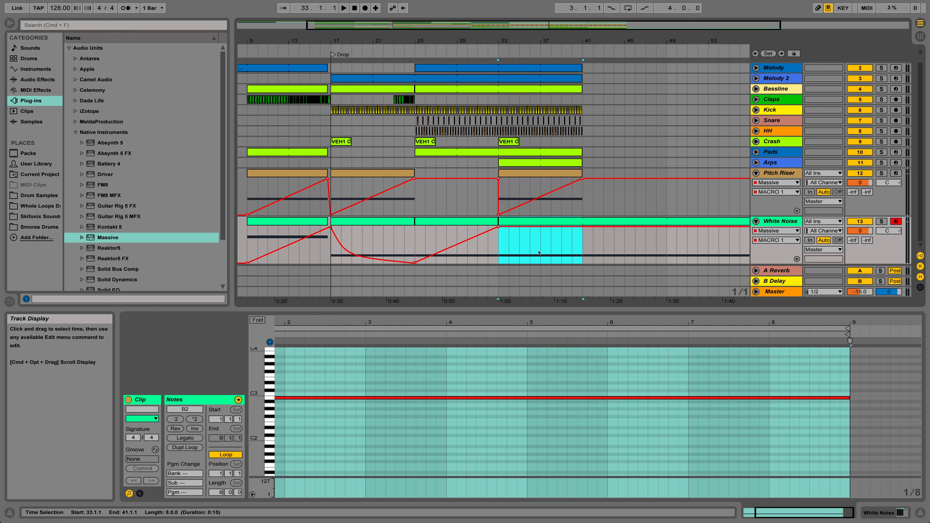
Select the White Noise automation range from bar 24 to bar 33.
click(454, 245)
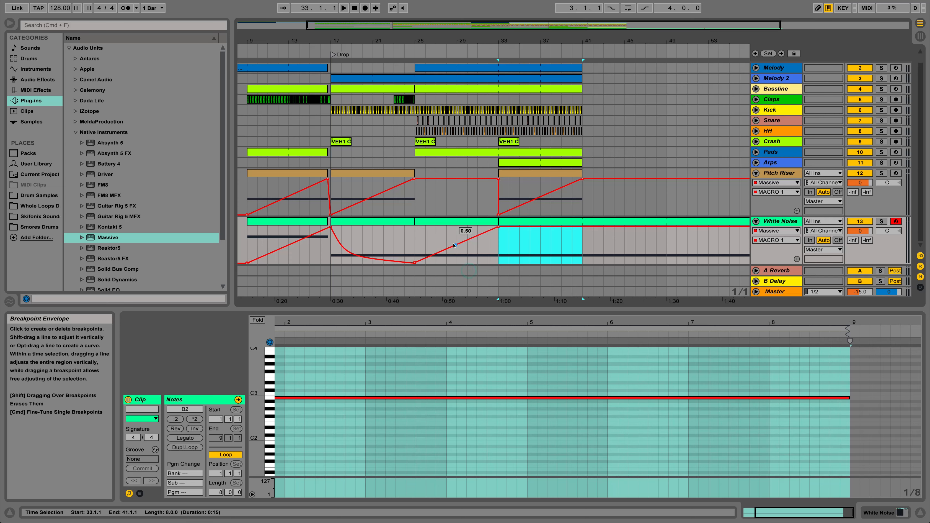
click(456, 245)
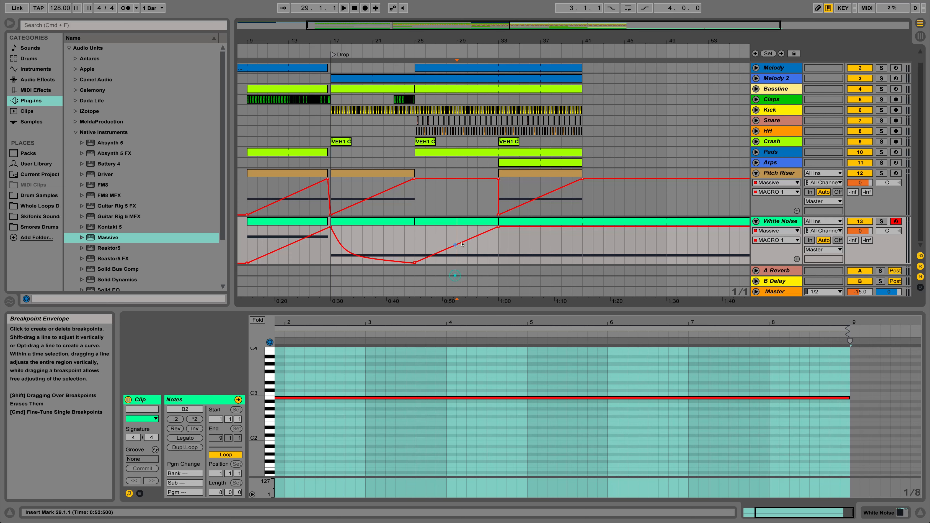
drag(438, 258, 416, 252)
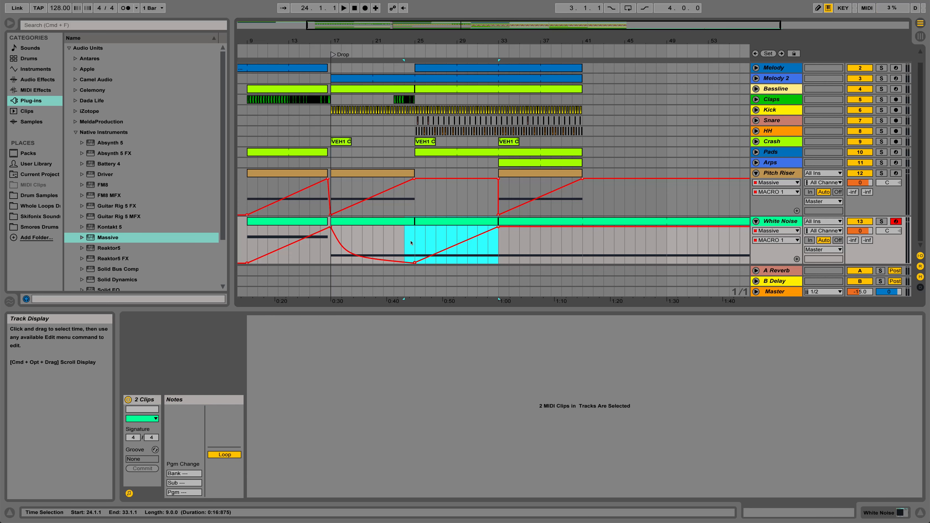